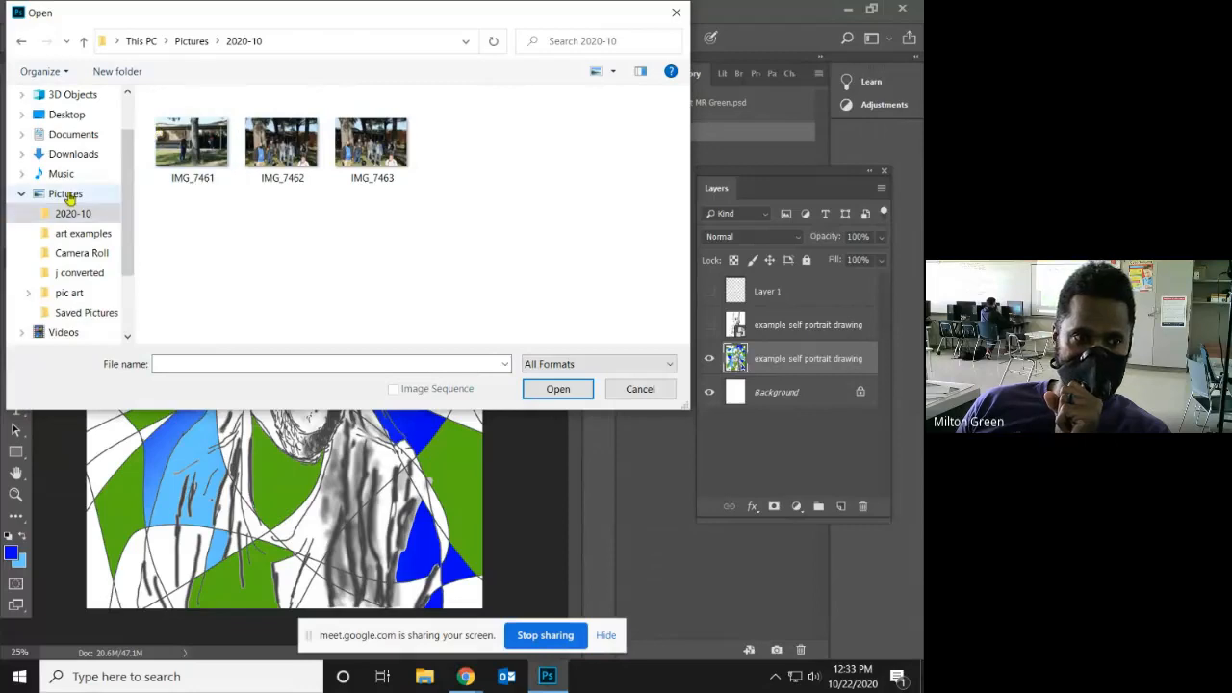
Try to open the image "mgt sample.jpeg (2)" from the converted heic folder inside Pictures > pic art.
{"action": "left_click", "coordinate": [66, 194]}
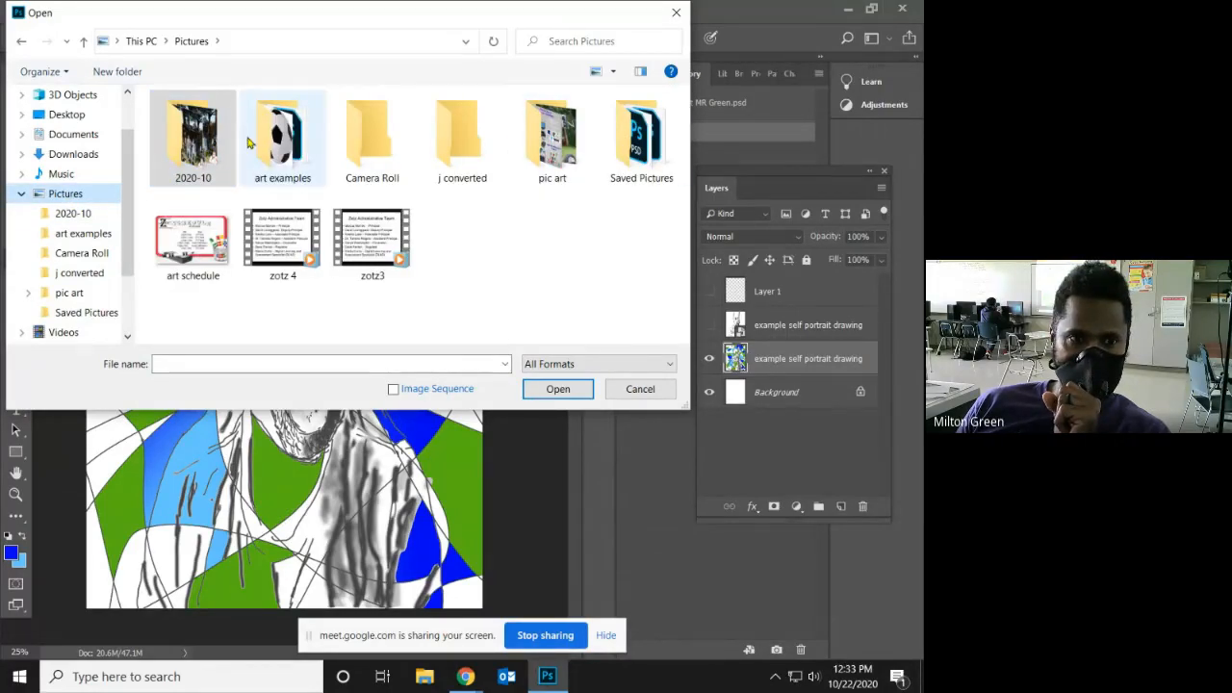
{"action": "double_click", "coordinate": [526, 142]}
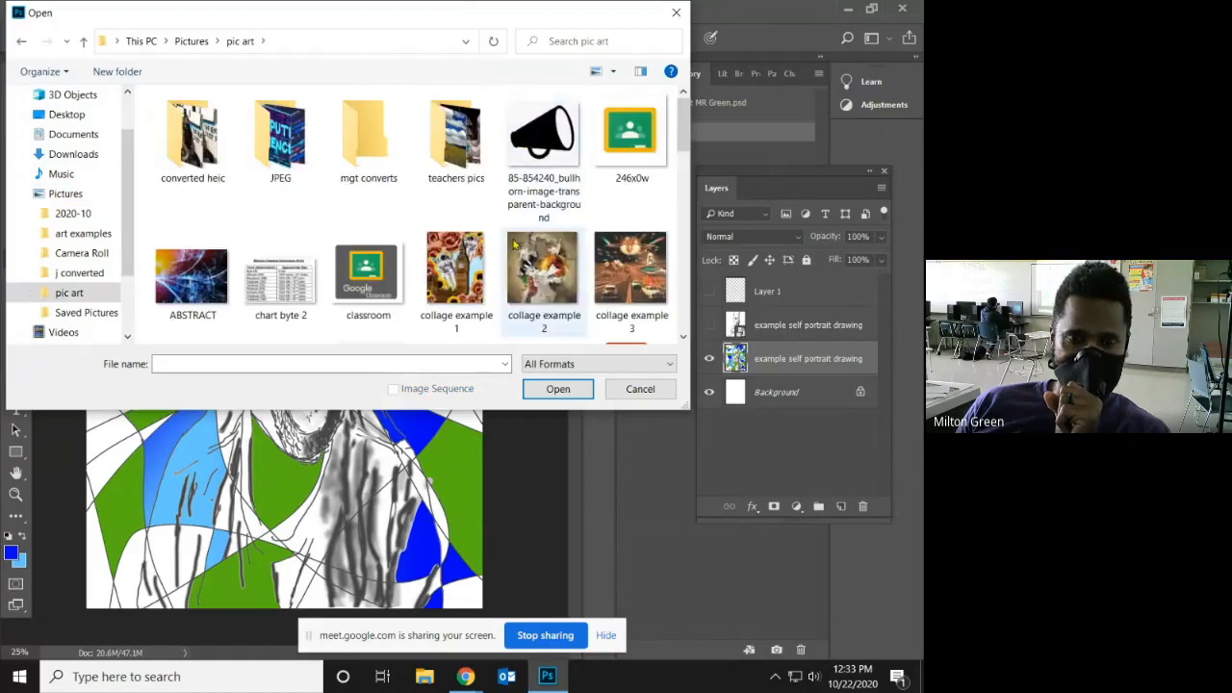
{"action": "double_click", "coordinate": [195, 165]}
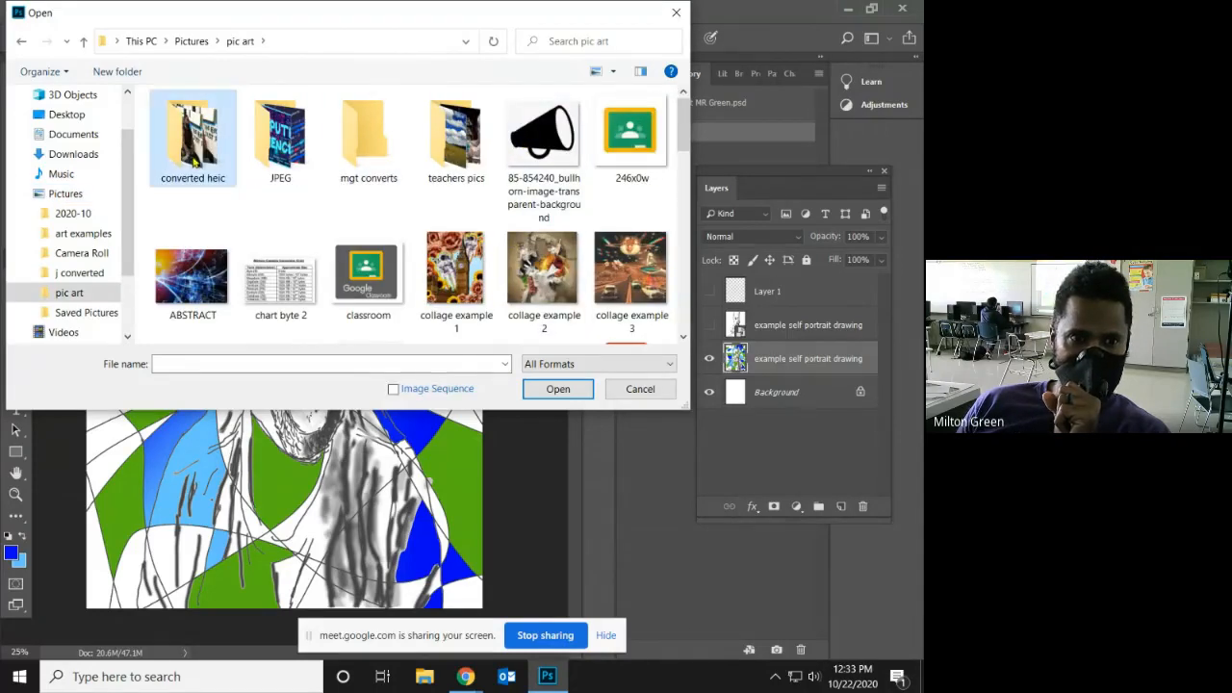
{"action": "double_click", "coordinate": [399, 157]}
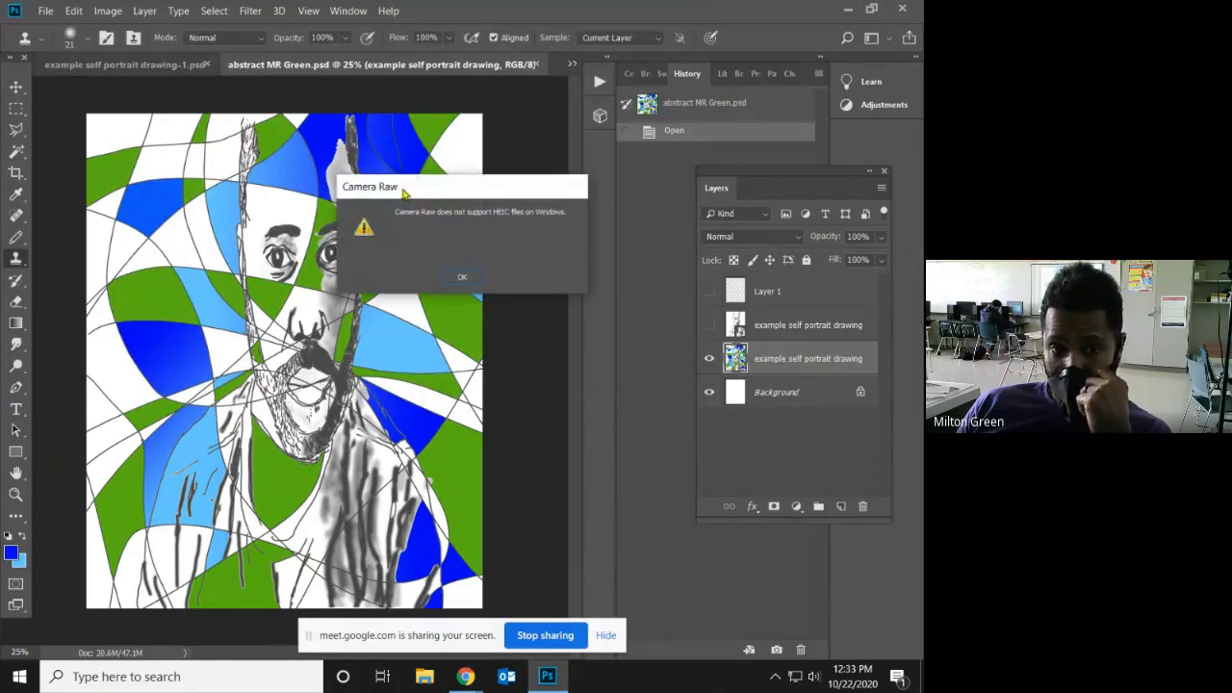
{"action": "left_click", "coordinate": [462, 277]}
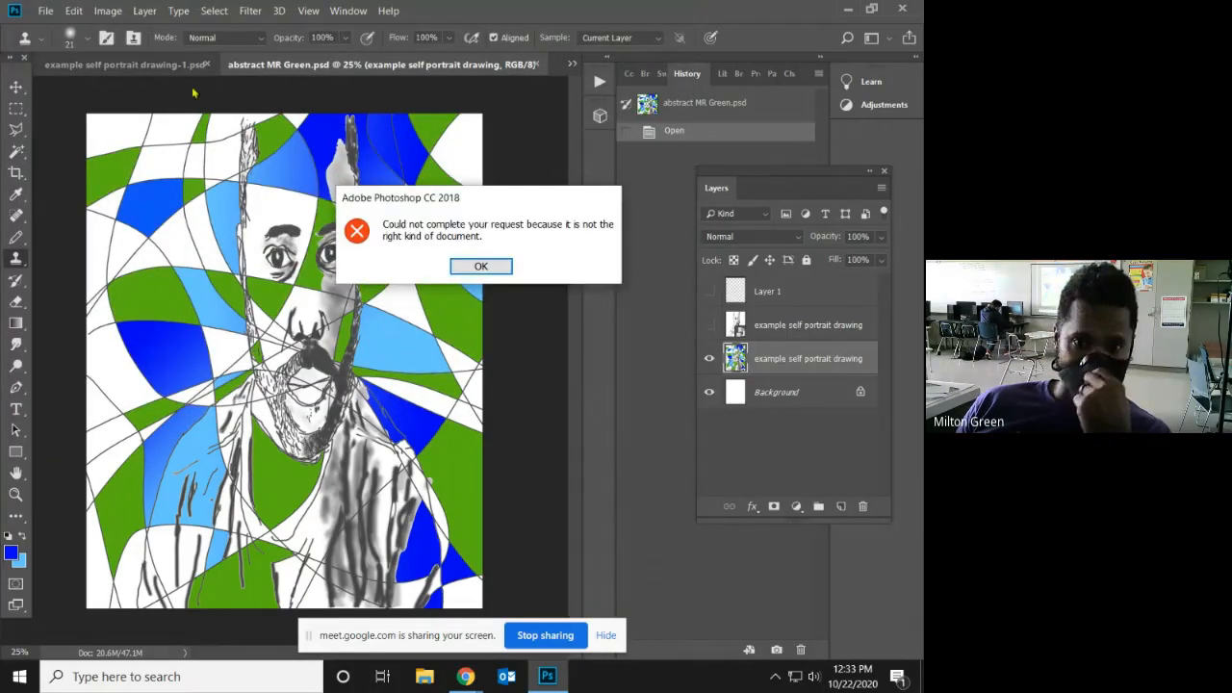
{"action": "left_click", "coordinate": [481, 268]}
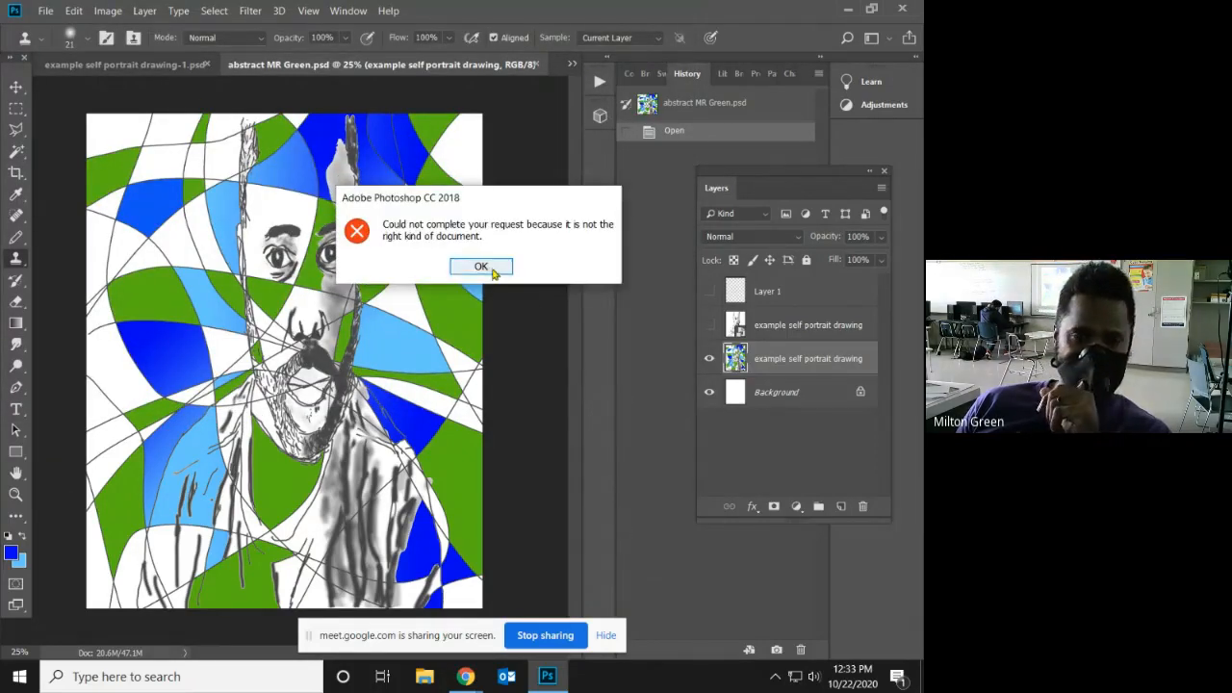
Try to open the image "mgt sample.jpeg (4) copy" from the converted heic folder.
{"action": "left_click", "coordinate": [45, 11]}
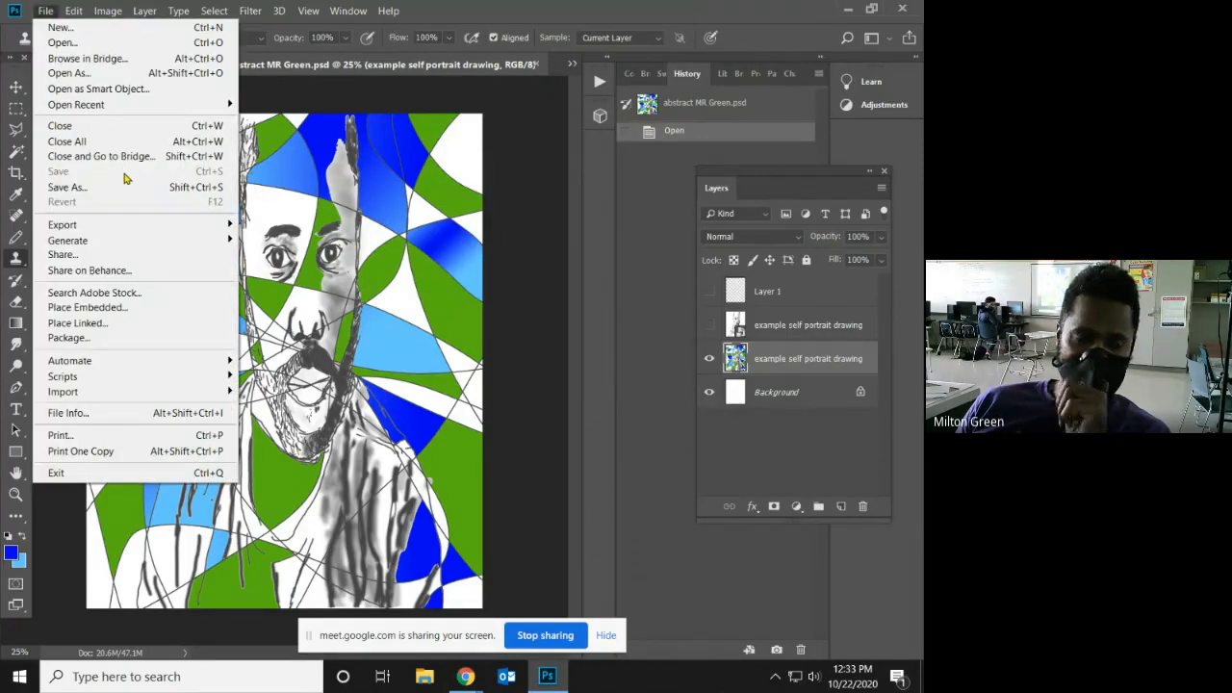
{"action": "left_click", "coordinate": [101, 45]}
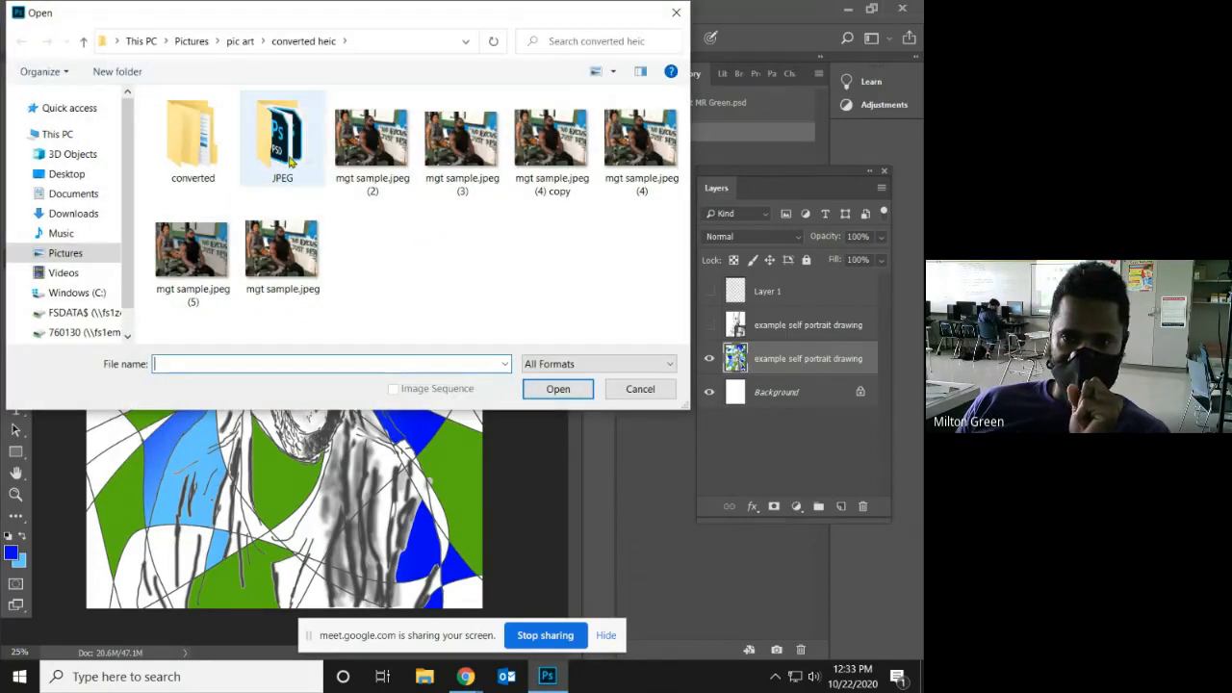
{"action": "left_click", "coordinate": [542, 172]}
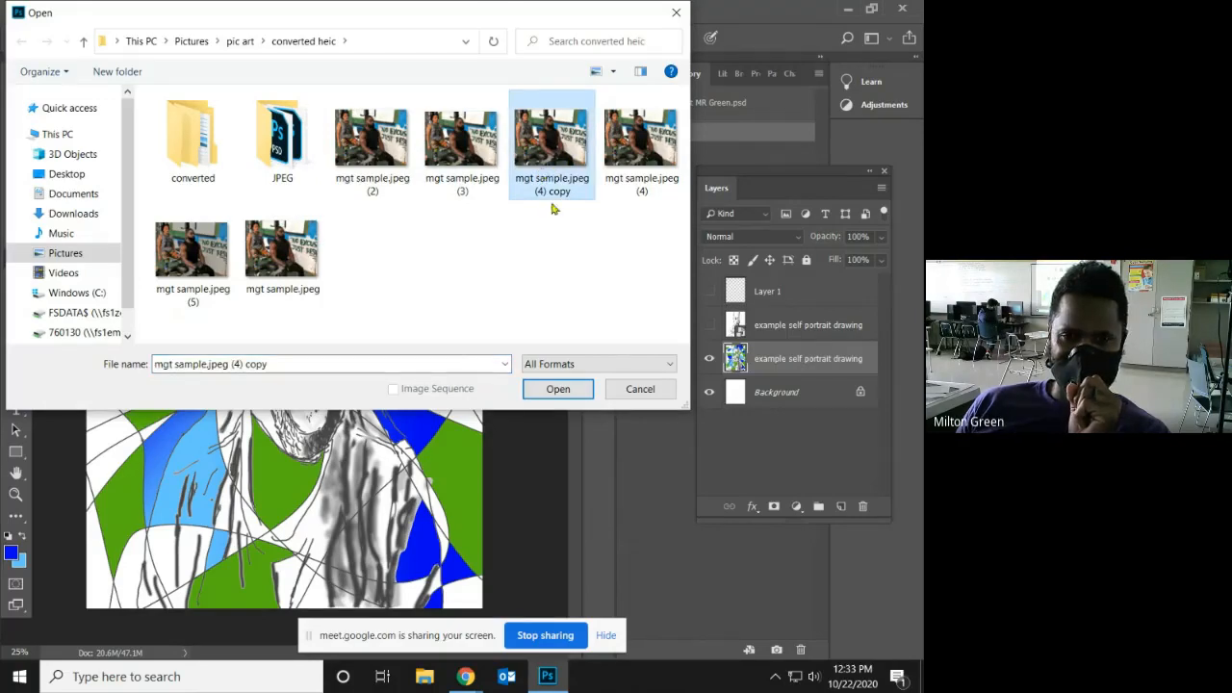
{"action": "left_click", "coordinate": [549, 390]}
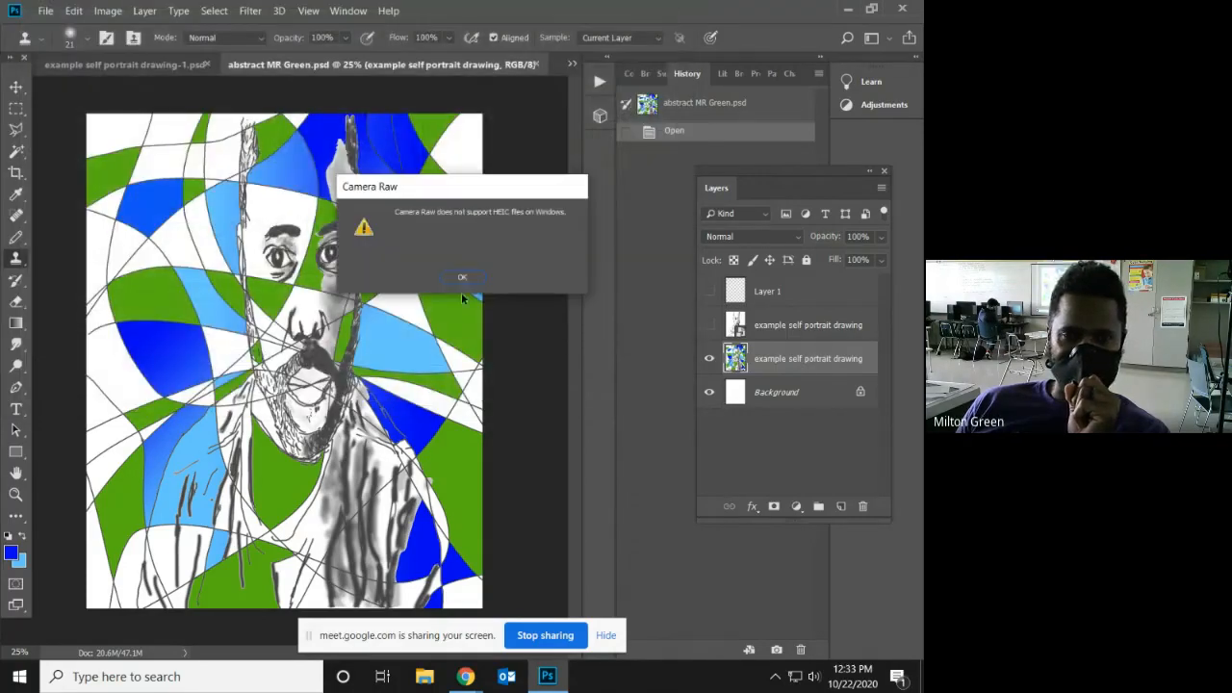
{"action": "left_click", "coordinate": [461, 278]}
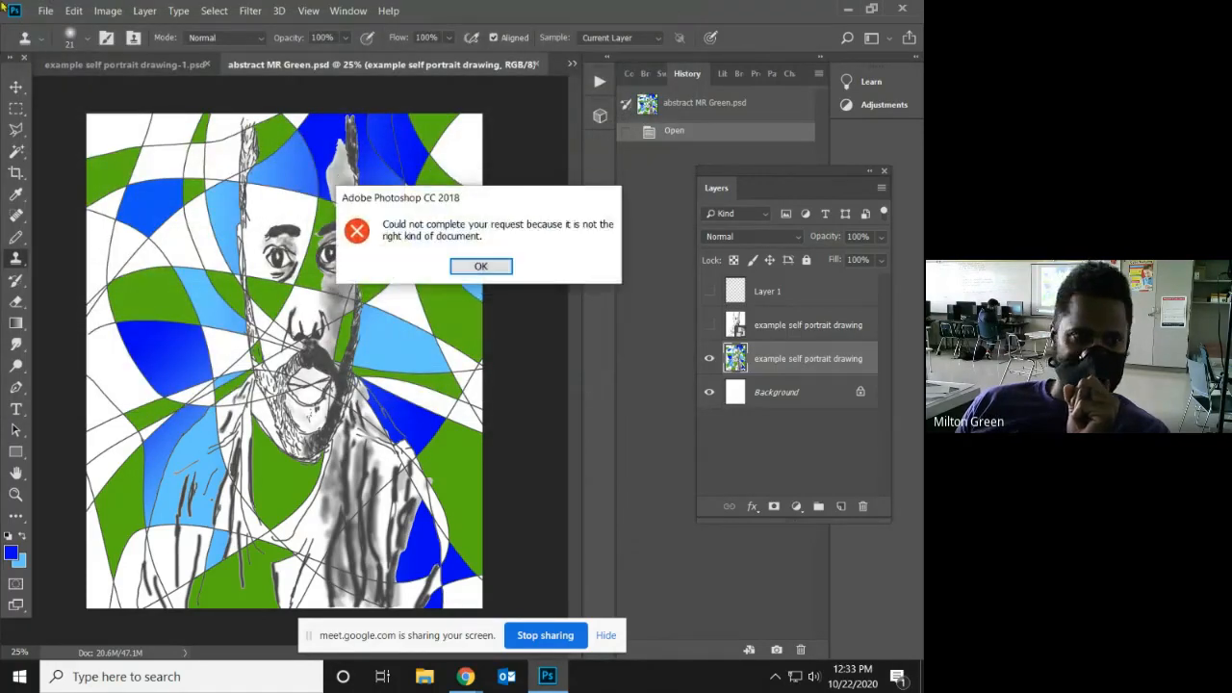
{"action": "left_click", "coordinate": [477, 266]}
Open the unfiltered photo of the man in the green T-shirt from the pic art folder in Pictures.
{"action": "left_click", "coordinate": [46, 11]}
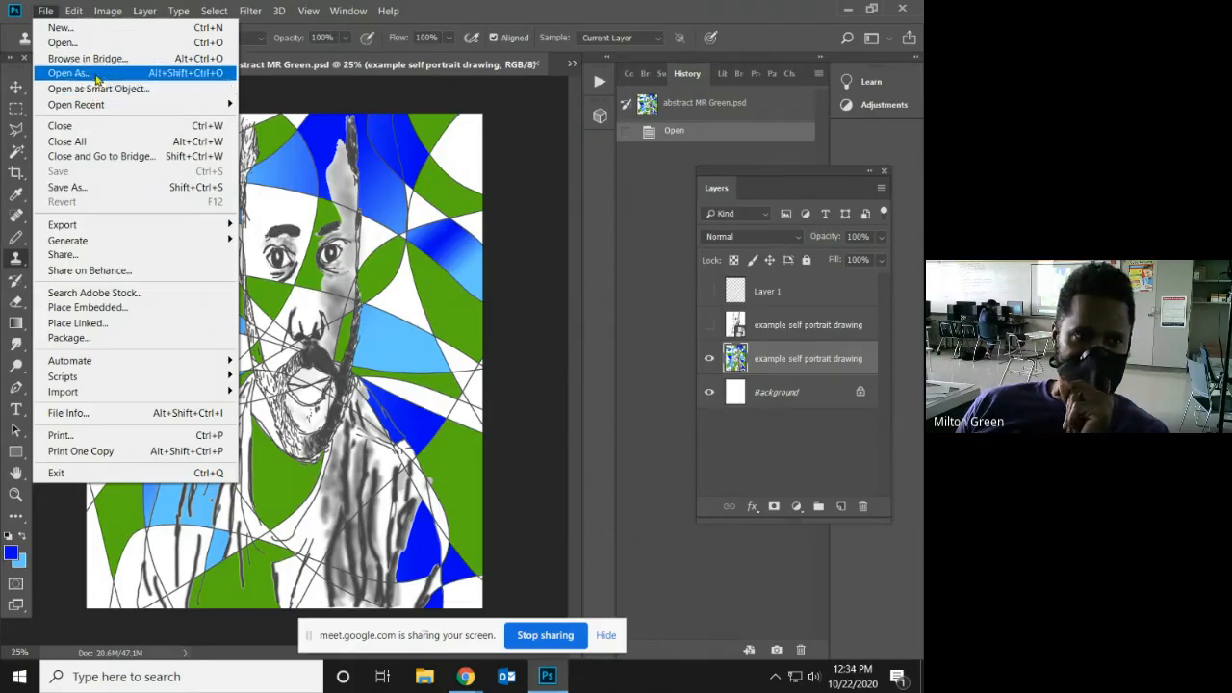
{"action": "left_click", "coordinate": [62, 42]}
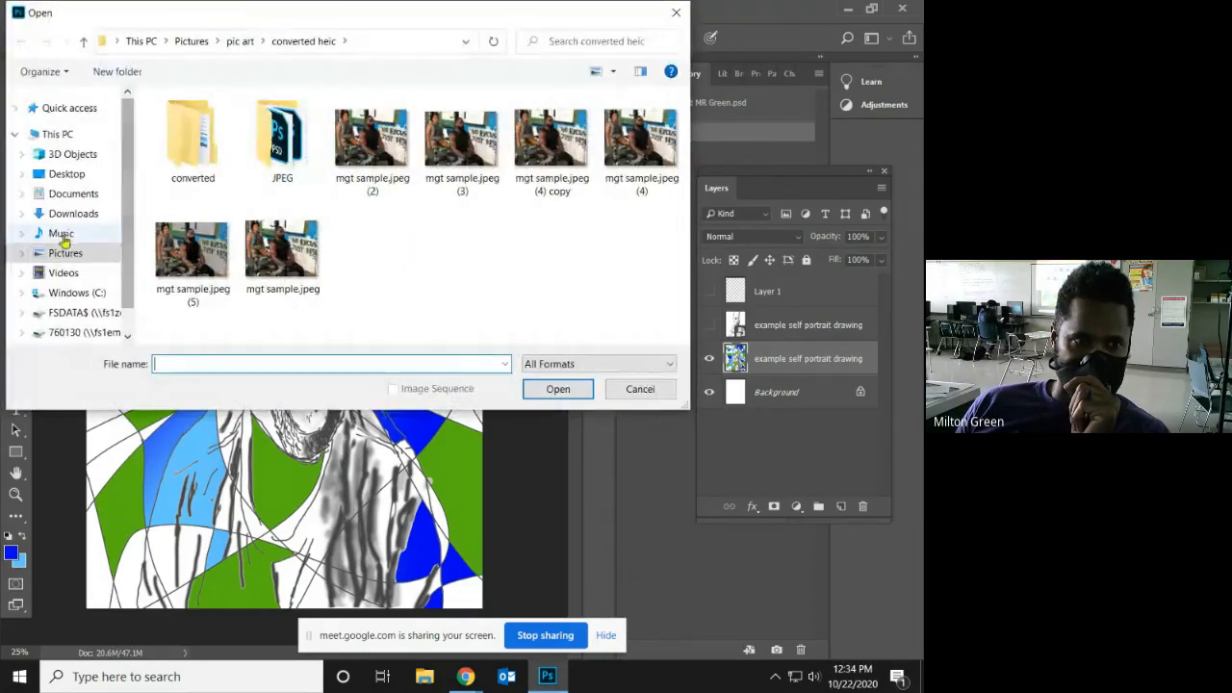
{"action": "left_click", "coordinate": [66, 252]}
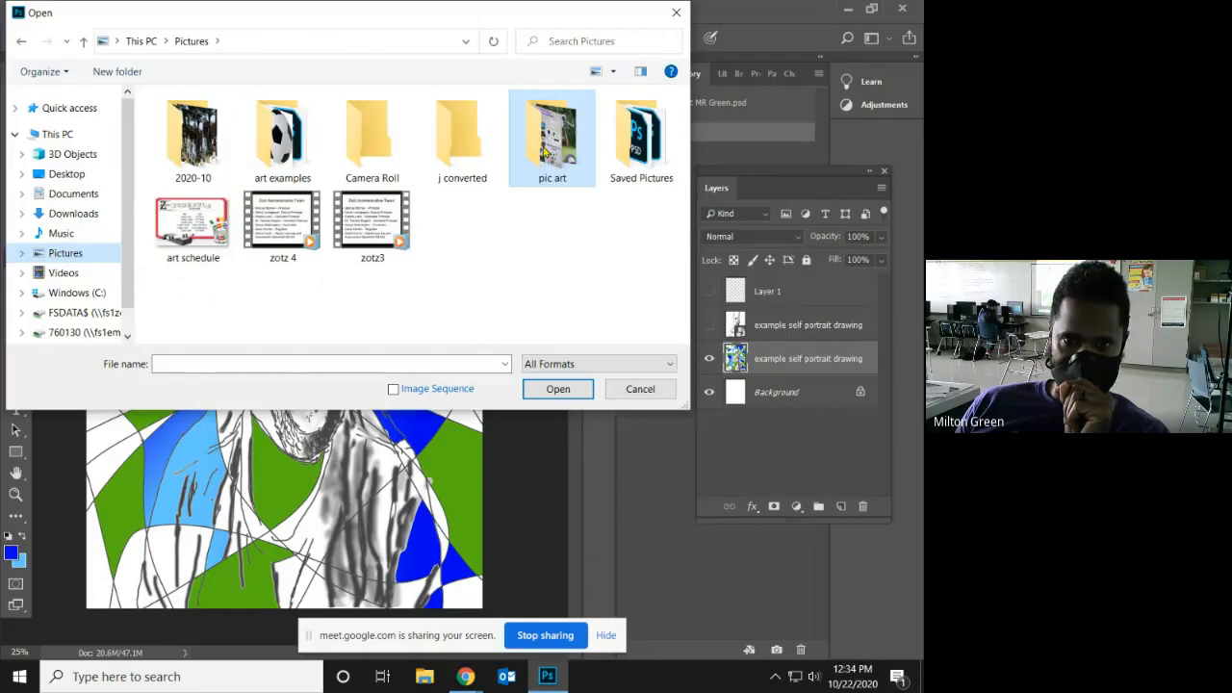
{"action": "double_click", "coordinate": [544, 152]}
{"action": "scroll", "coordinate": [546, 319], "scroll_direction": "down", "scroll_amount": 5}
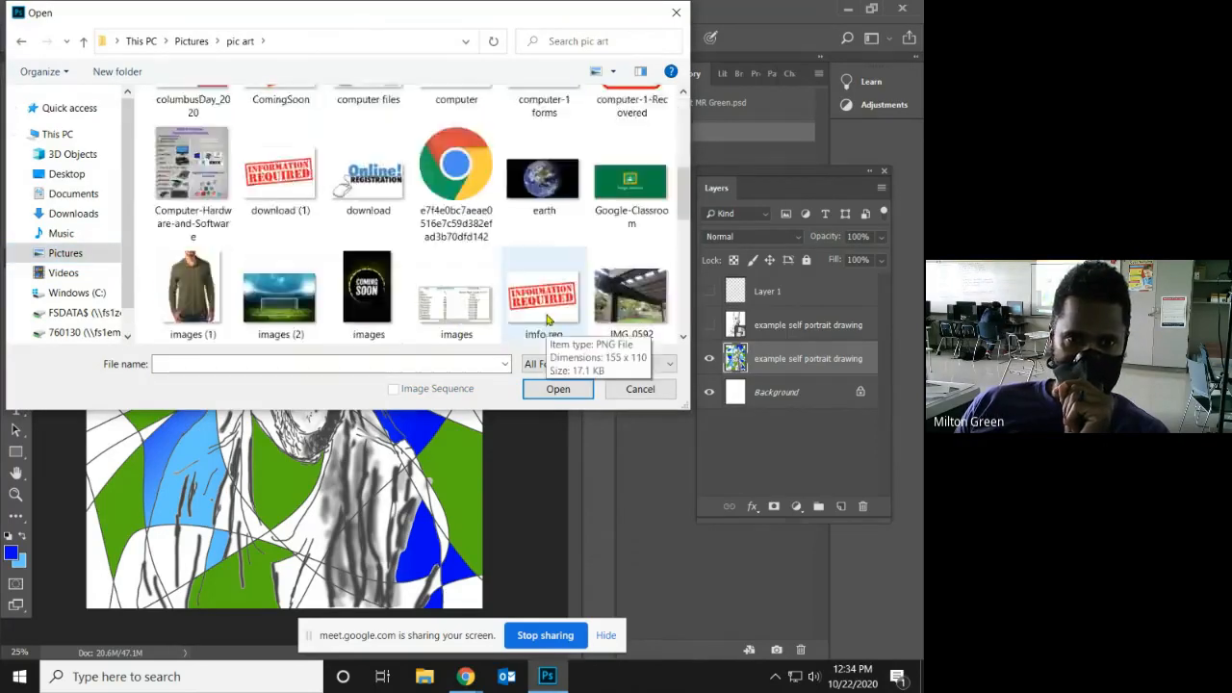
{"action": "scroll", "coordinate": [547, 318], "scroll_direction": "down", "scroll_amount": 4}
{"action": "scroll", "coordinate": [545, 319], "scroll_direction": "up", "scroll_amount": 1}
{"action": "left_click", "coordinate": [281, 246]}
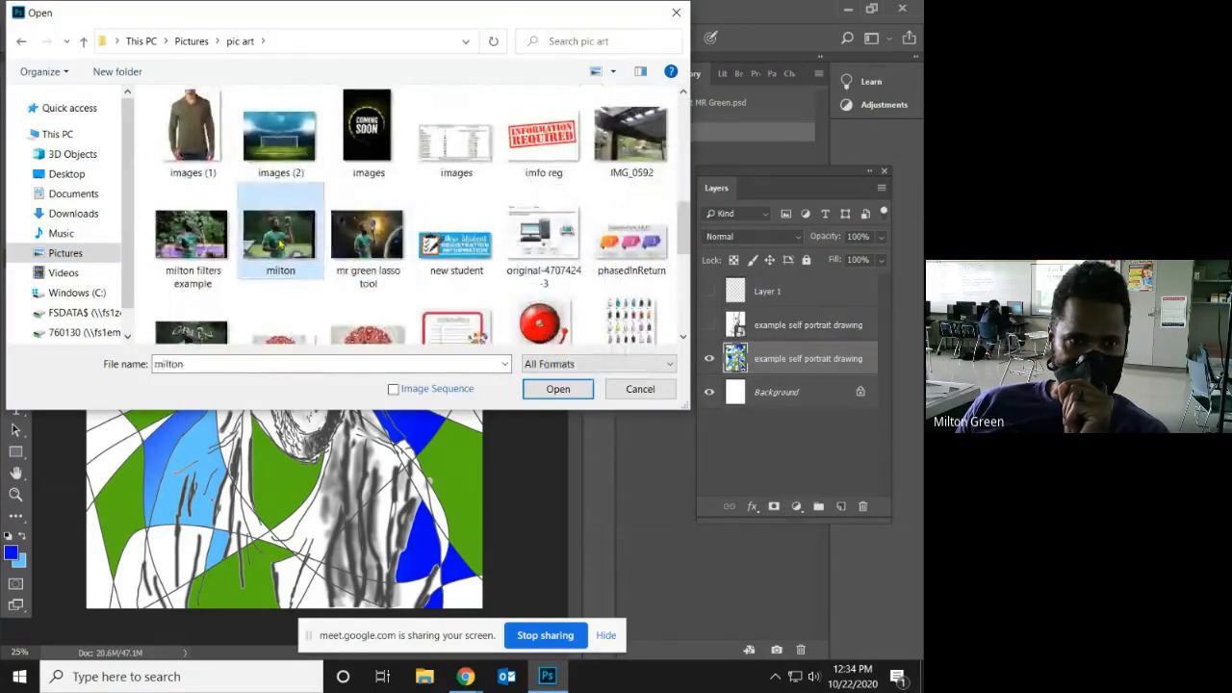
{"action": "left_click", "coordinate": [561, 390]}
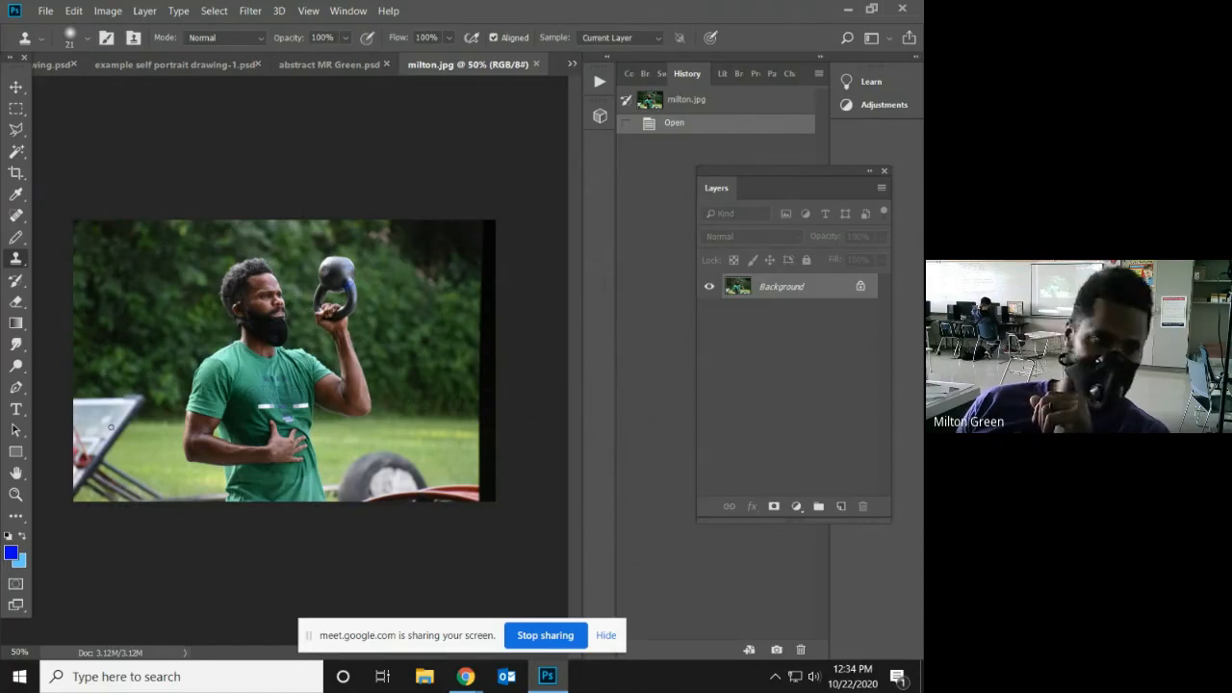
Examine the MEAN GREEN lettering on the chest of the T-shirt at 300% magnification.
{"action": "right_click", "coordinate": [16, 258]}
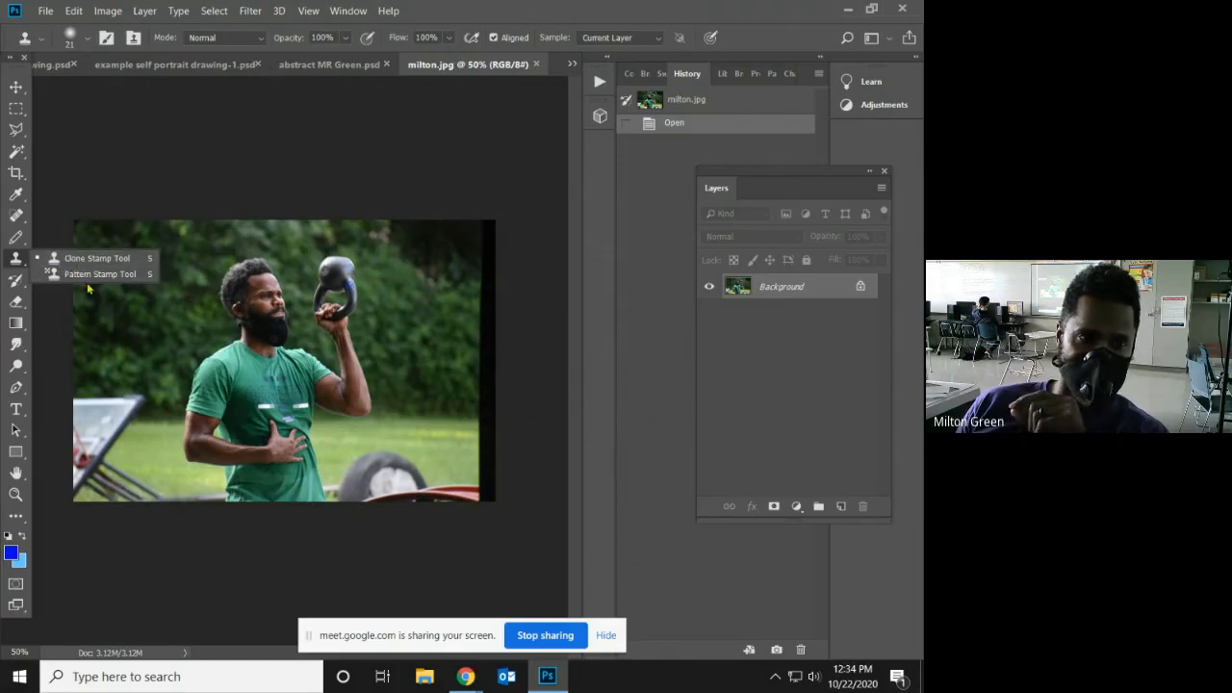
{"action": "key", "text": "Escape"}
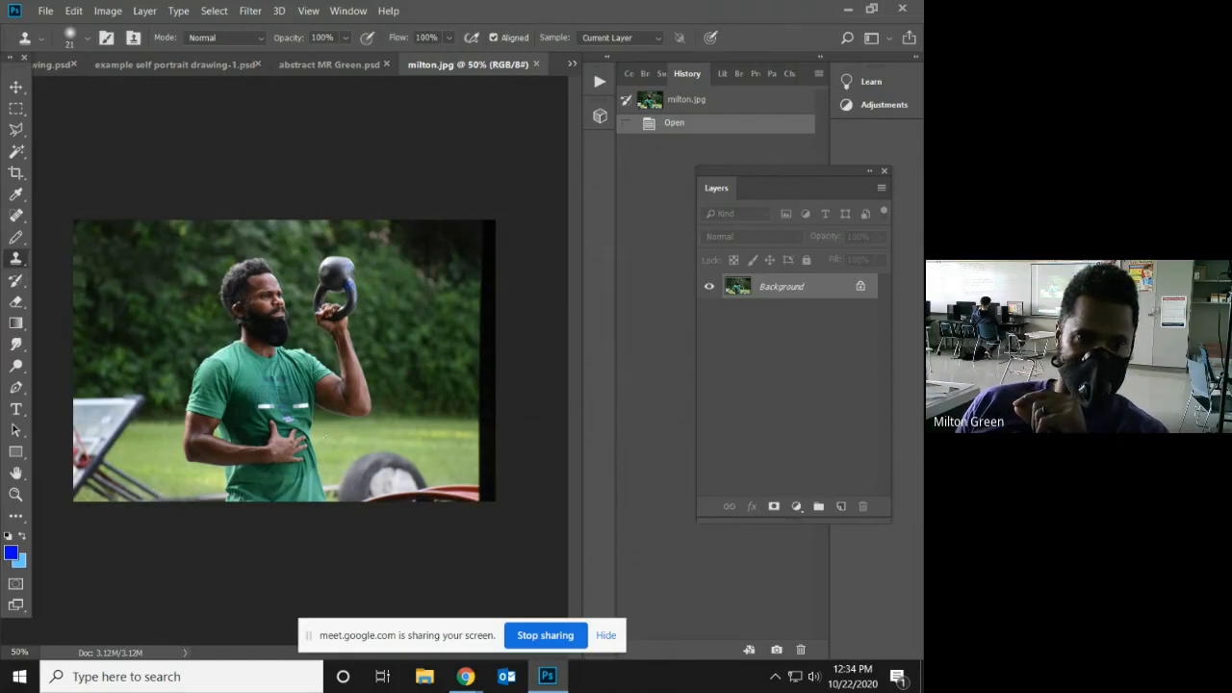
{"action": "left_click", "coordinate": [17, 494]}
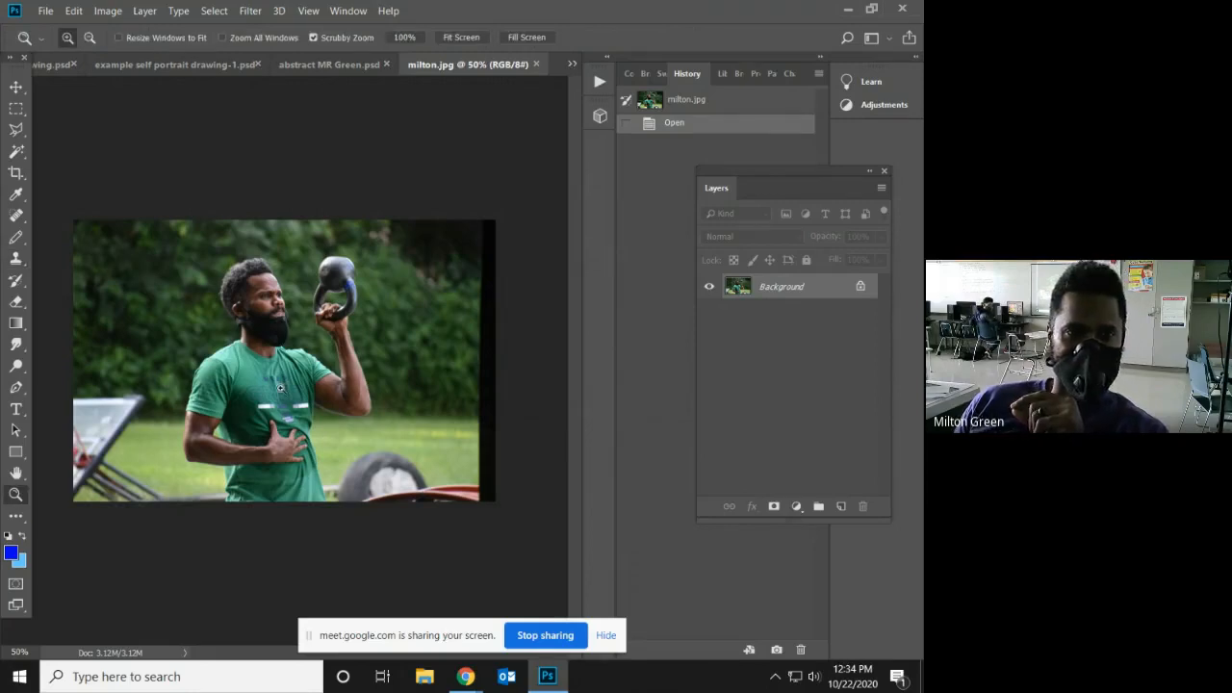
{"action": "left_click", "coordinate": [279, 390]}
{"action": "left_click", "coordinate": [279, 398]}
{"action": "left_click", "coordinate": [280, 405]}
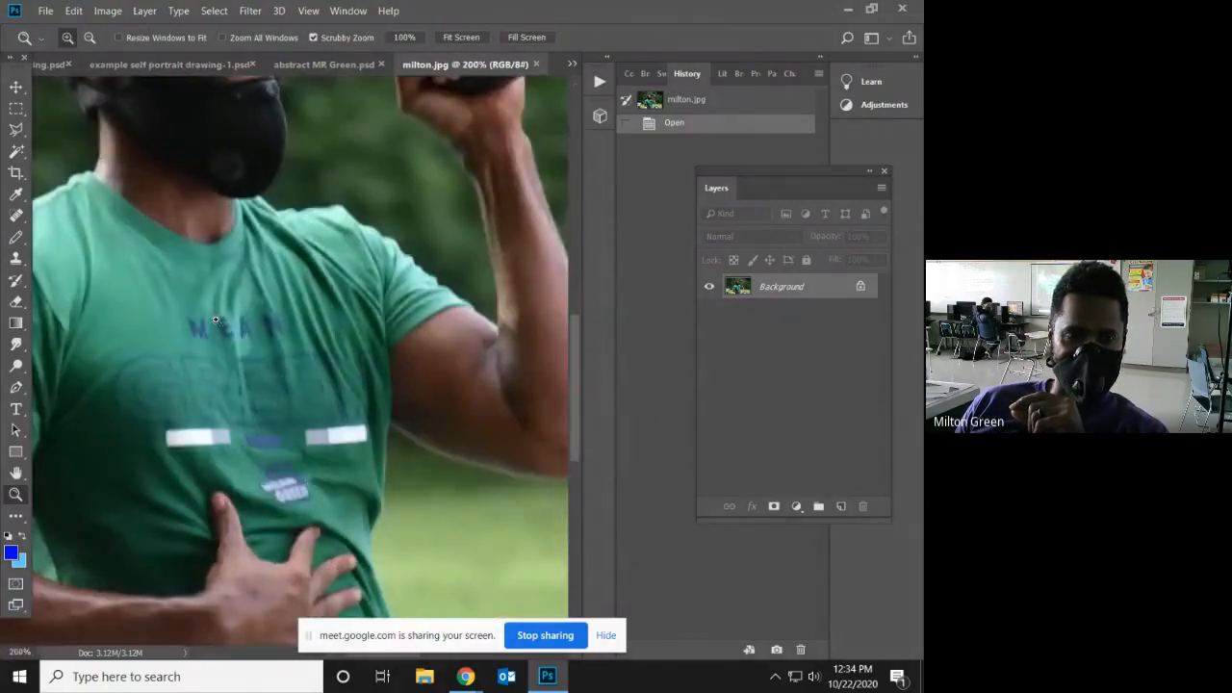
{"action": "scroll", "coordinate": [225, 375], "scroll_direction": "up", "scroll_amount": 5}
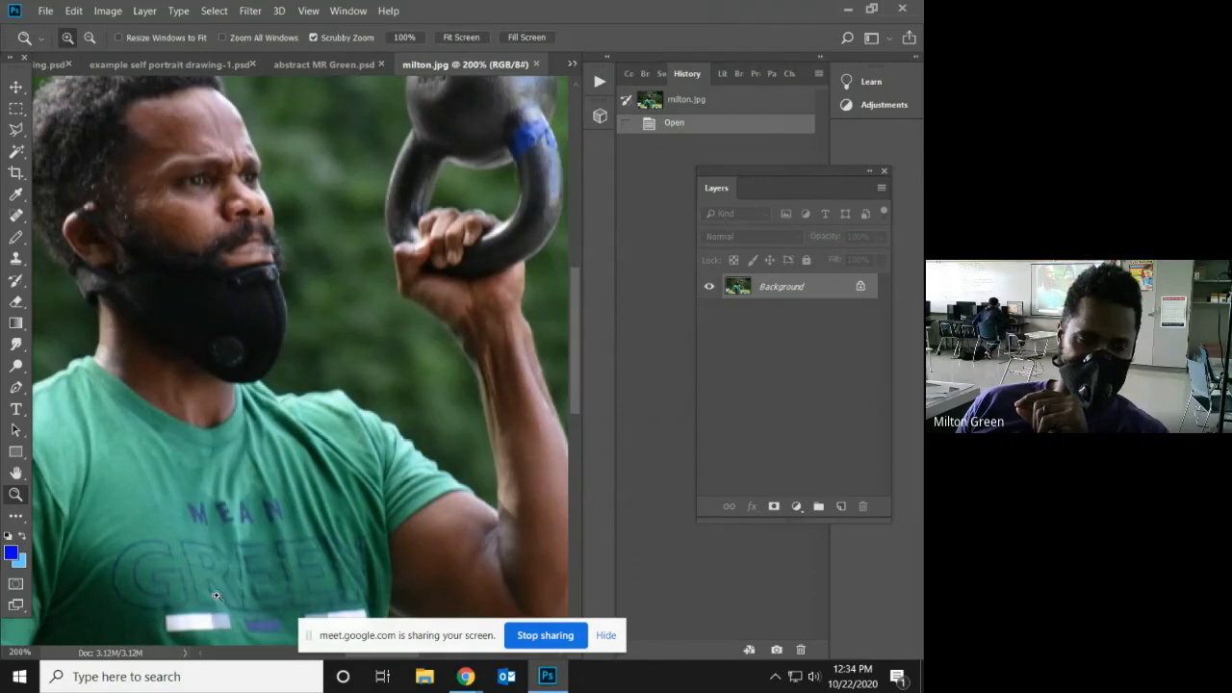
{"action": "scroll", "coordinate": [213, 549], "scroll_direction": "down", "scroll_amount": 1}
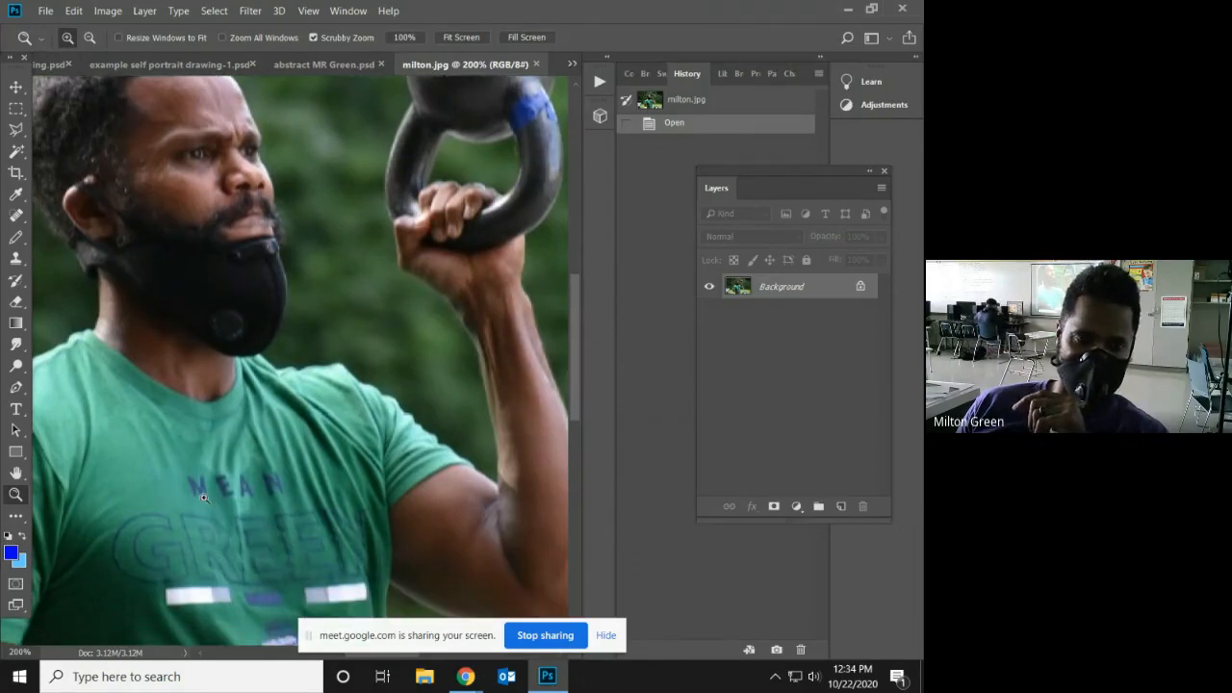
{"action": "scroll", "coordinate": [208, 502], "scroll_direction": "down", "scroll_amount": 1}
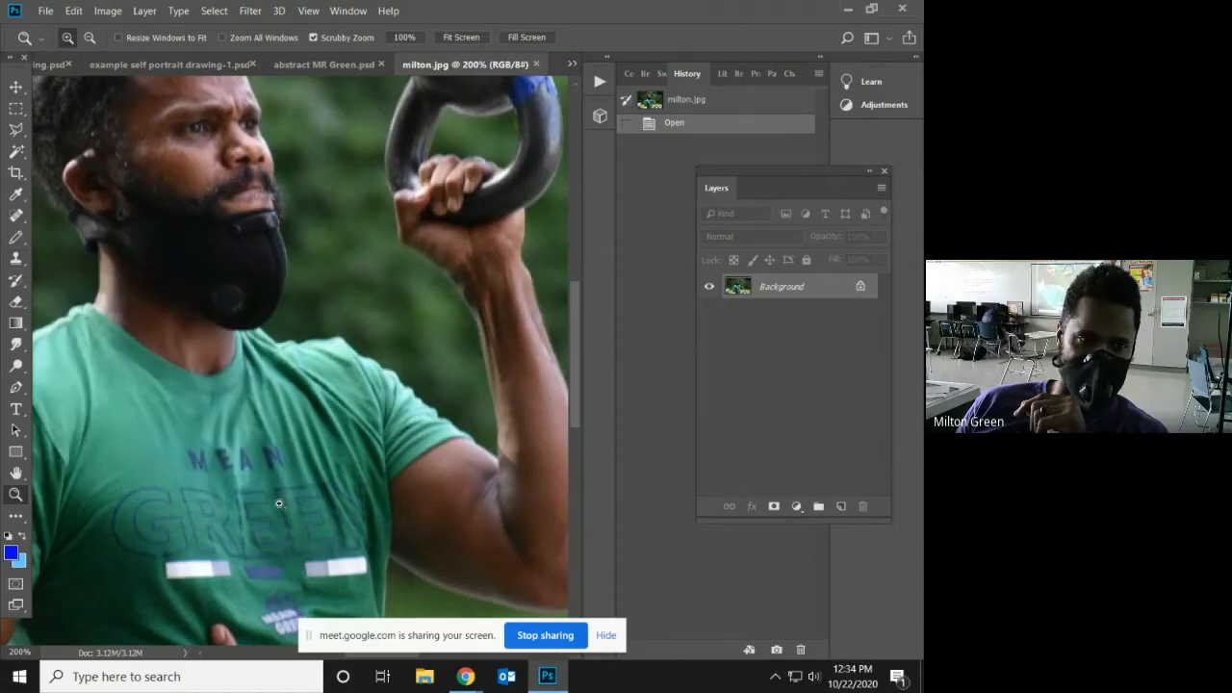
{"action": "left_click", "coordinate": [256, 466]}
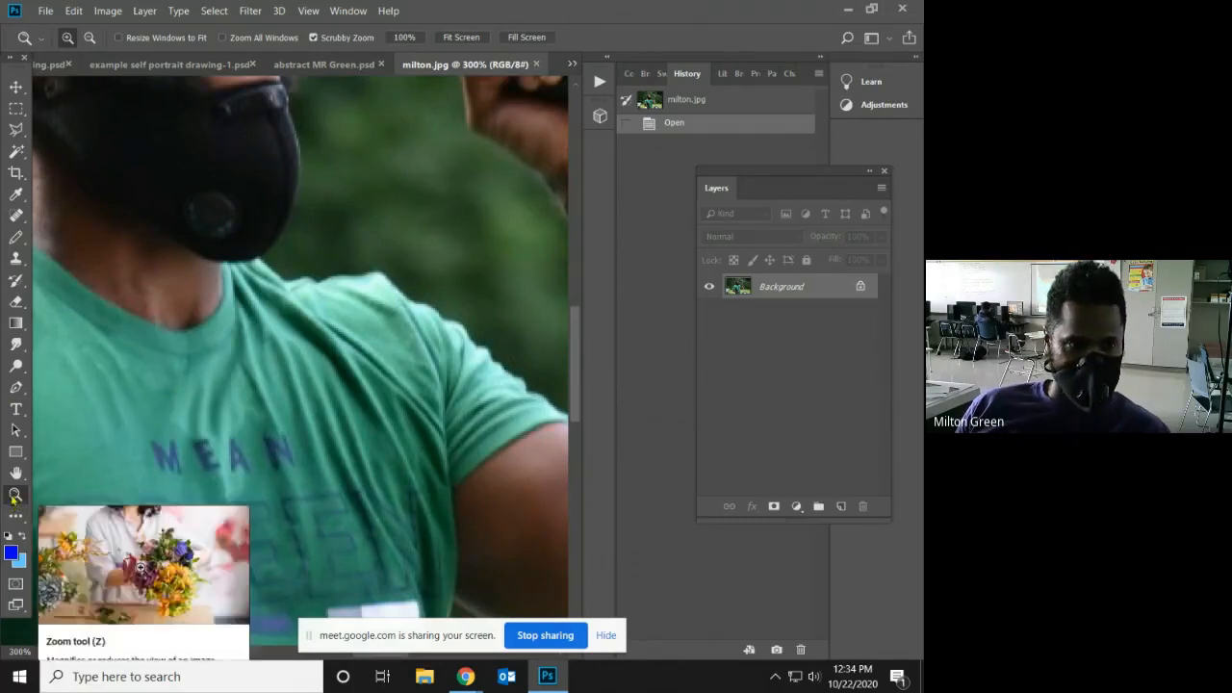
Remove the letter M of MEAN with the Clone Stamp tool, sampling plain green fabric beside the word.
{"action": "left_click", "coordinate": [17, 260]}
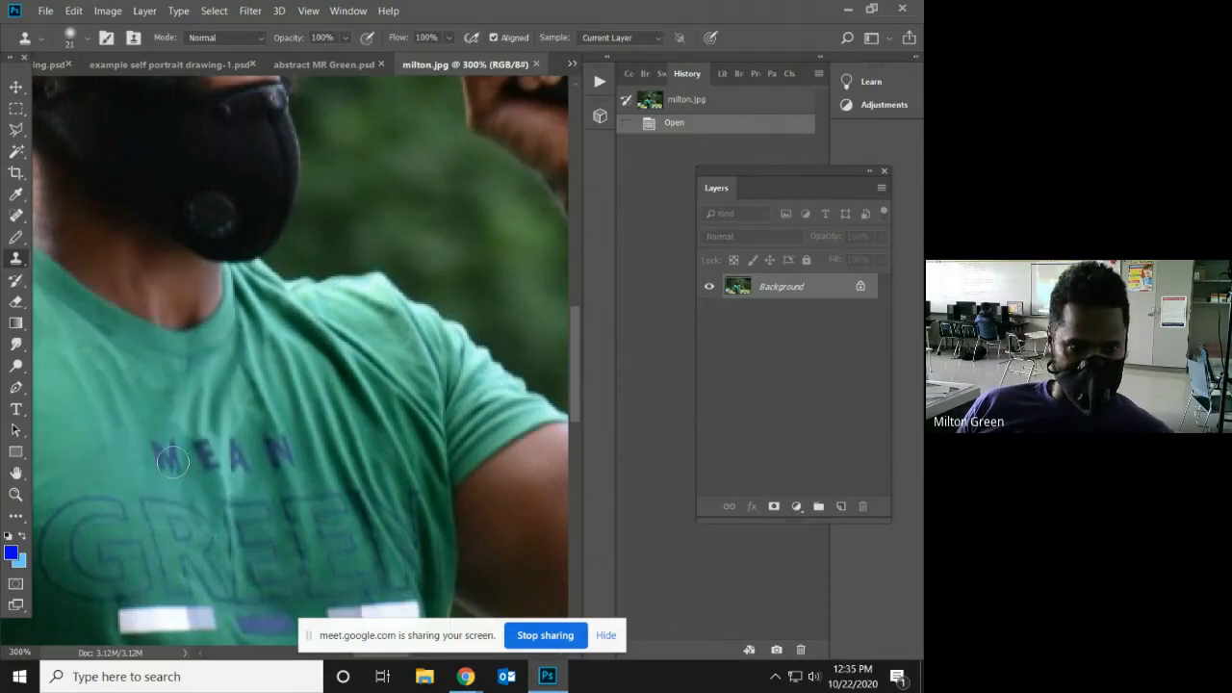
{"action": "left_click", "coordinate": [81, 454], "text": "alt"}
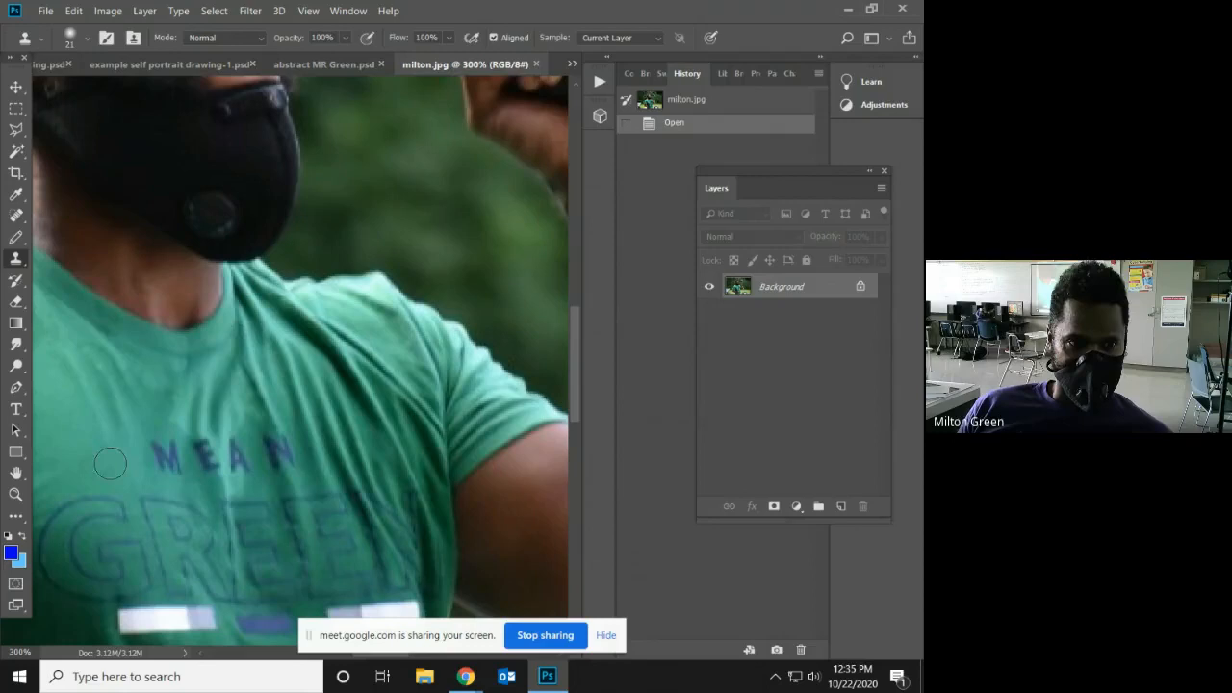
{"action": "left_click", "coordinate": [161, 457]}
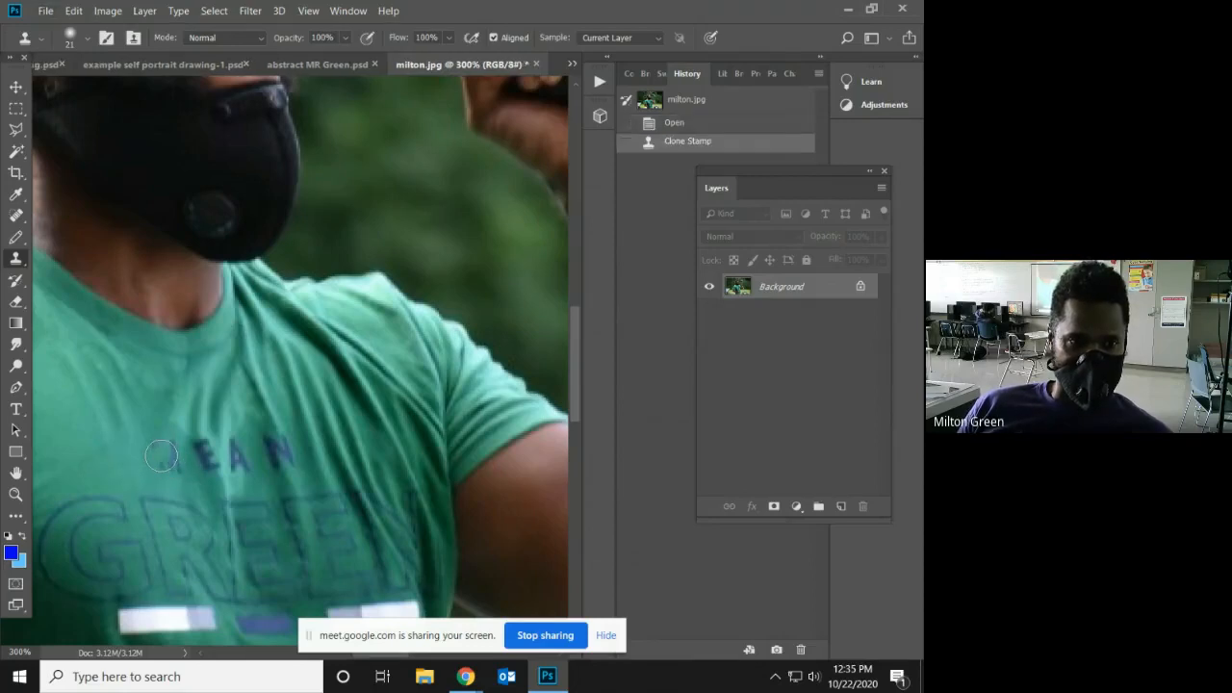
{"action": "left_click", "coordinate": [161, 462]}
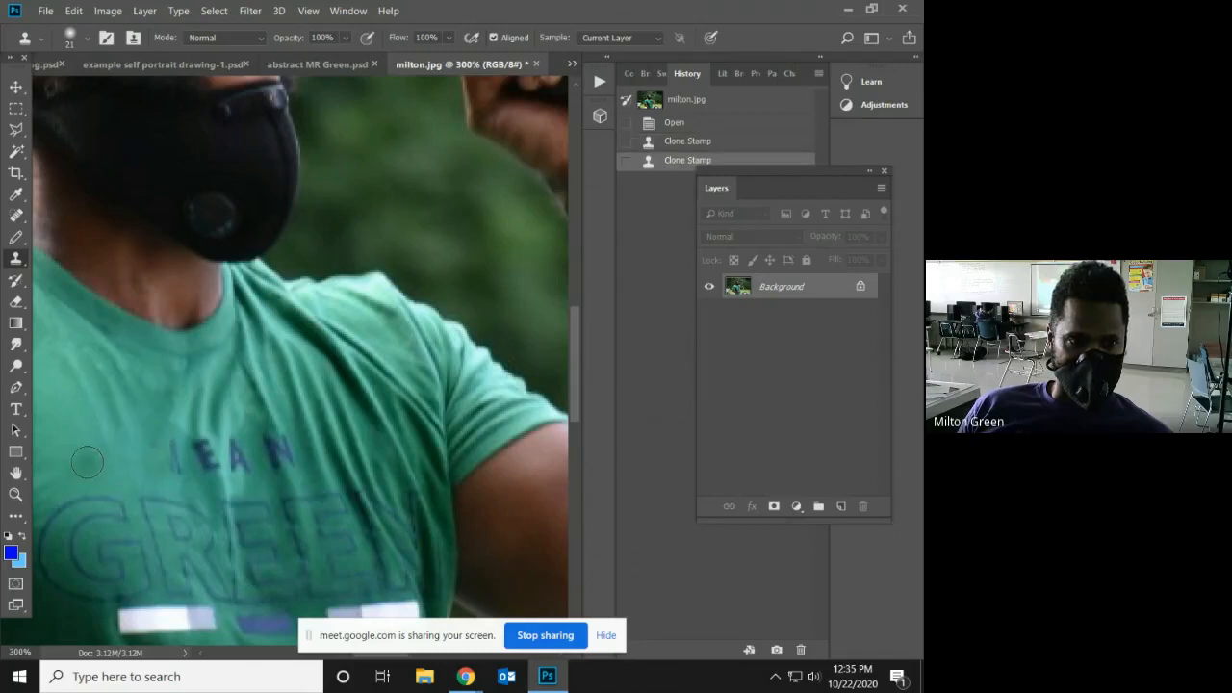
{"action": "left_click_drag", "start_coordinate": [176, 473], "coordinate": [173, 462]}
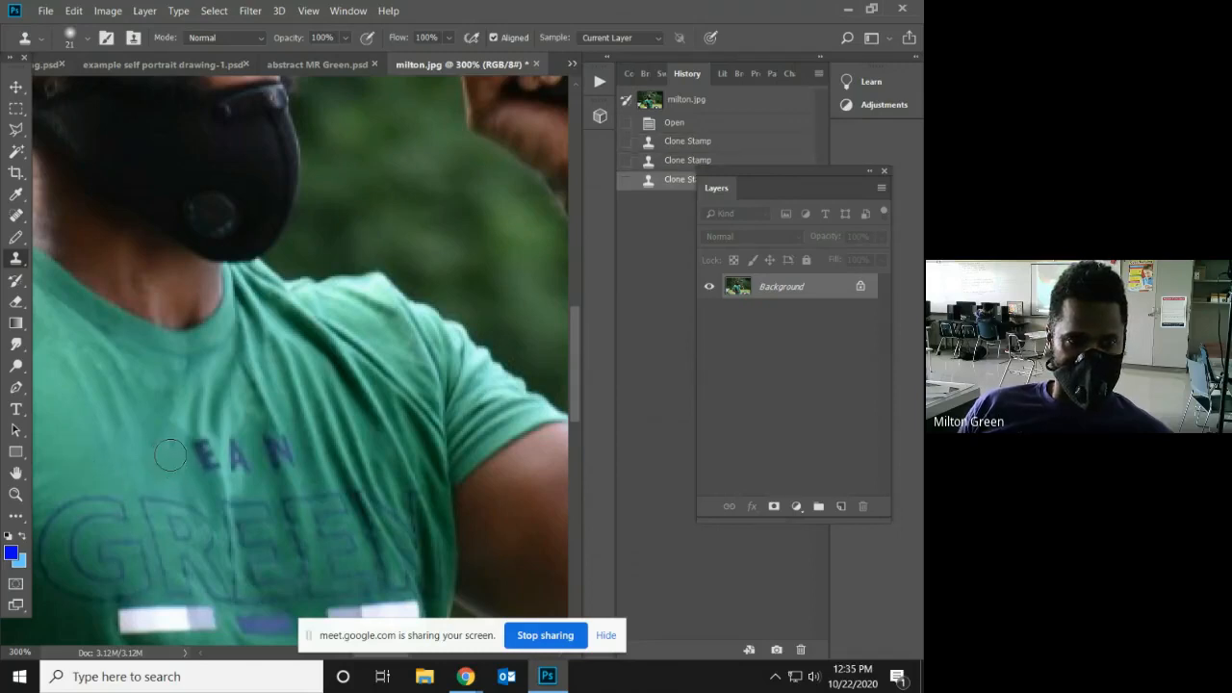
{"action": "left_click", "coordinate": [169, 444]}
{"action": "left_click", "coordinate": [159, 444]}
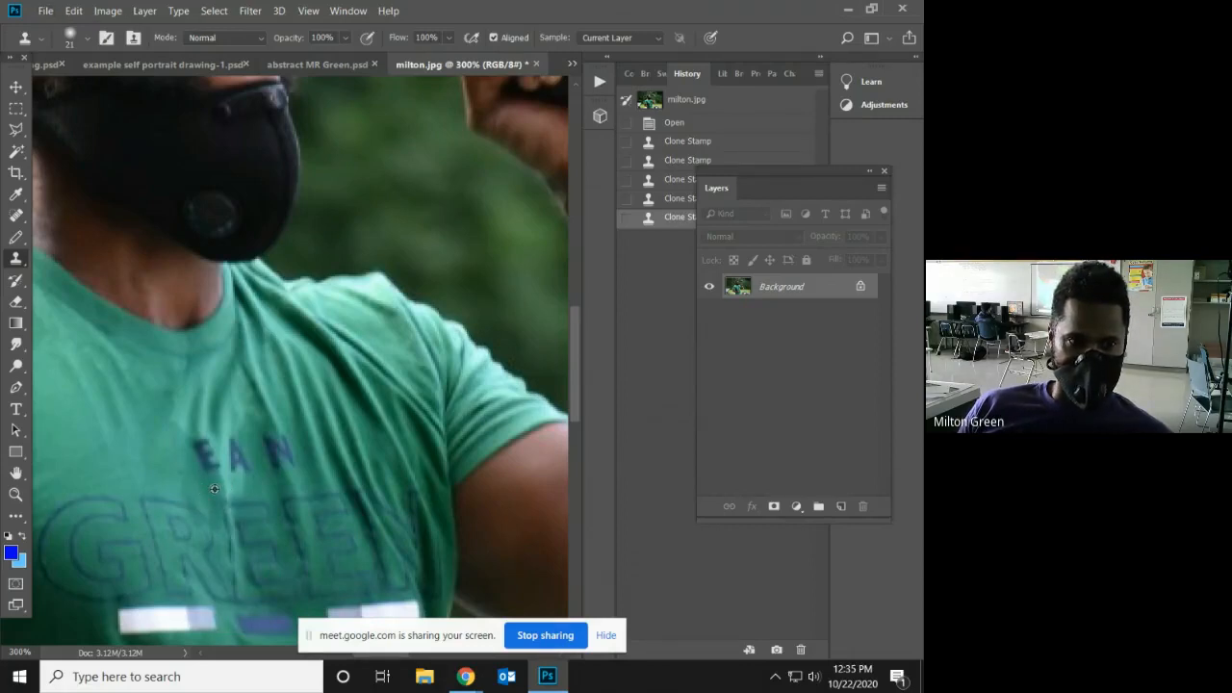
Clone plain green fabric over the letters E and A of MEAN on the shirt.
{"action": "left_click_drag", "start_coordinate": [214, 491], "coordinate": [199, 446]}
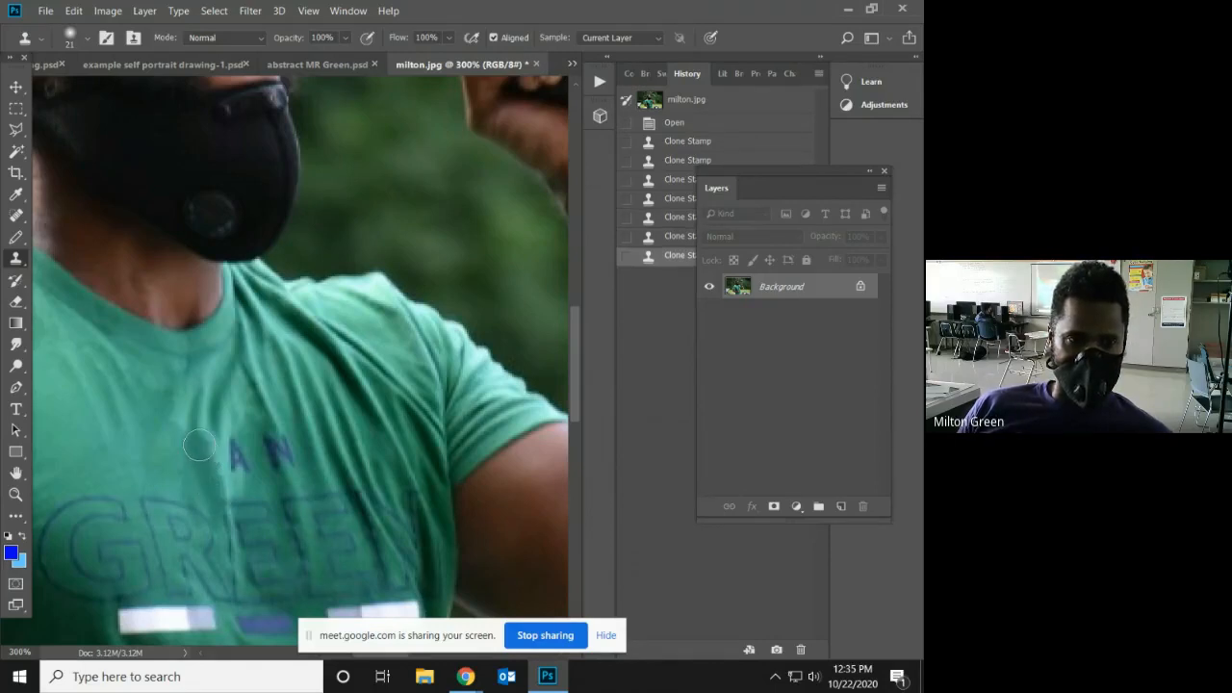
{"action": "left_click", "coordinate": [199, 446]}
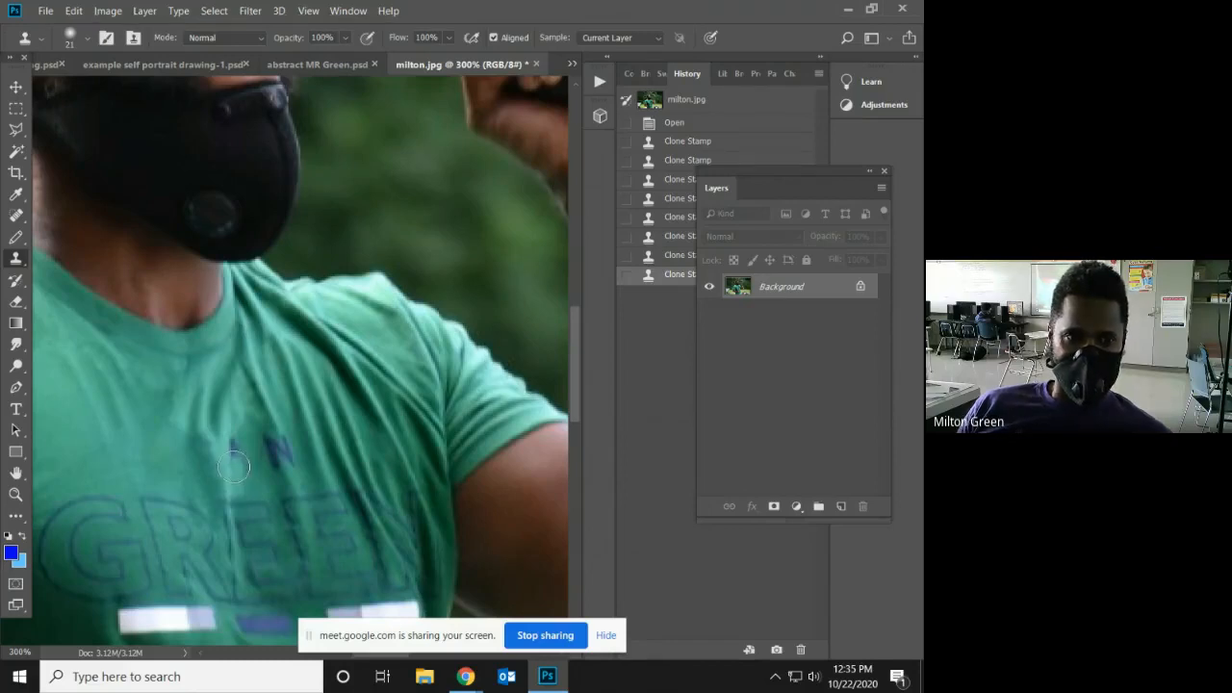
{"action": "left_click_drag", "start_coordinate": [233, 468], "coordinate": [233, 455]}
{"action": "left_click", "coordinate": [235, 457]}
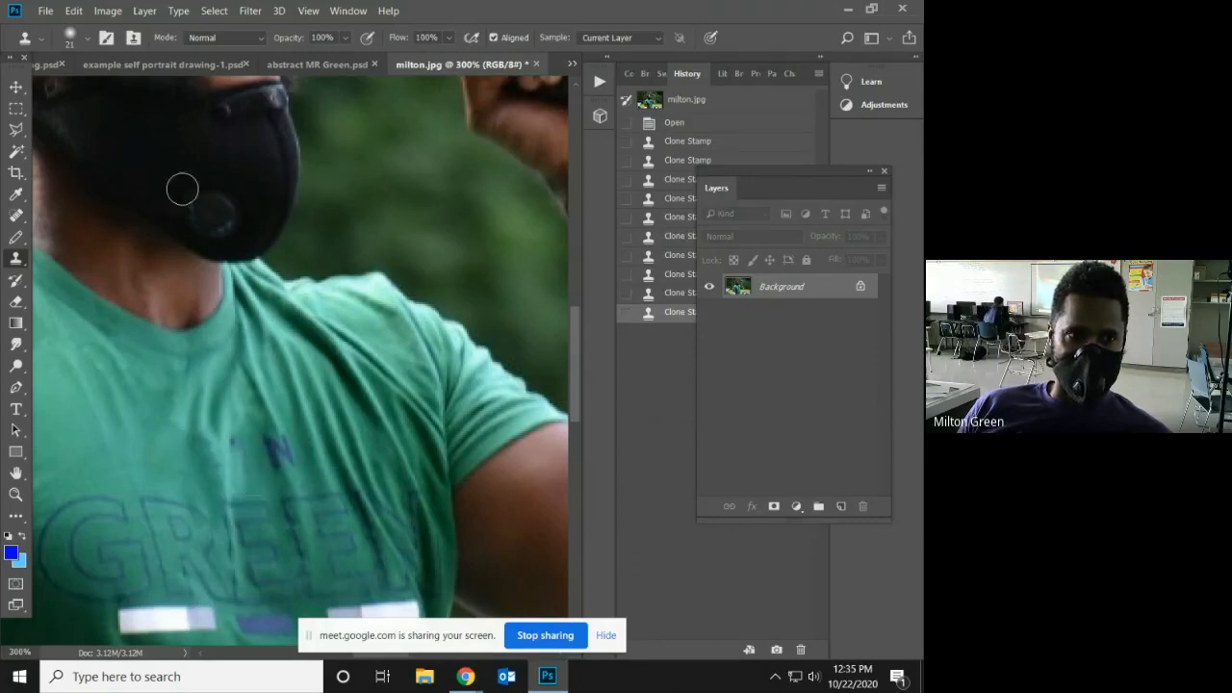
Reduce the Clone Stamp brush to 9 px and clone green fabric over the remaining stroke of the A in MEAN.
{"action": "left_click", "coordinate": [88, 43]}
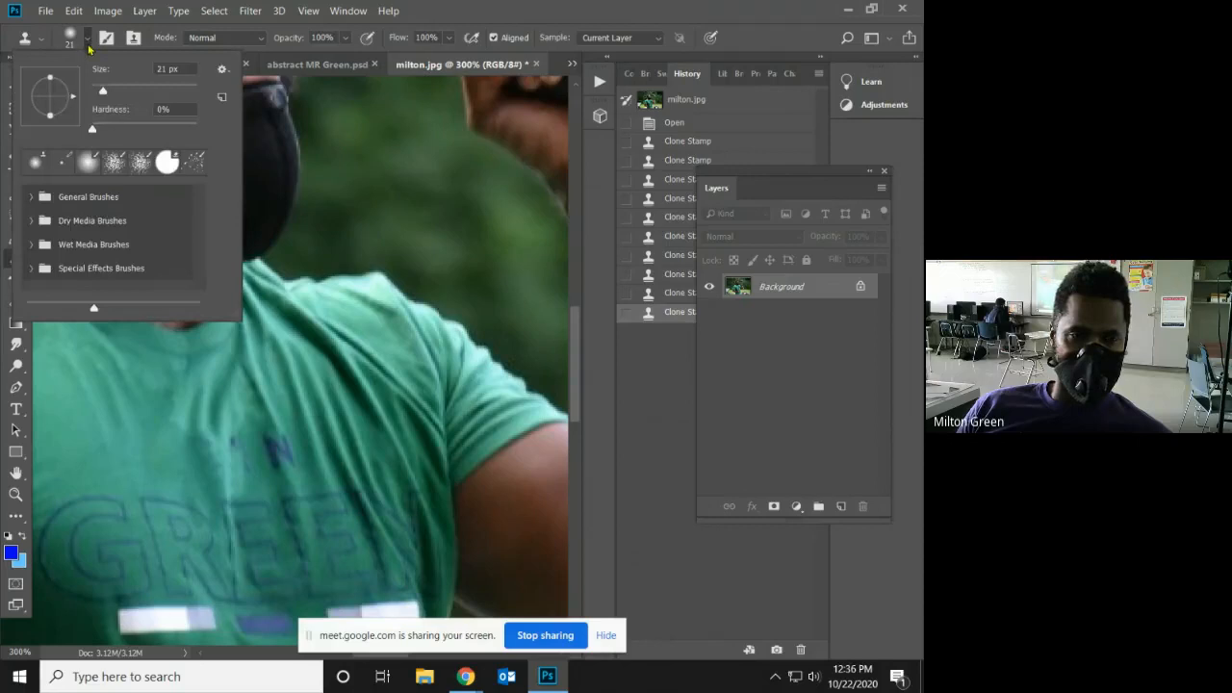
{"action": "left_click", "coordinate": [103, 92]}
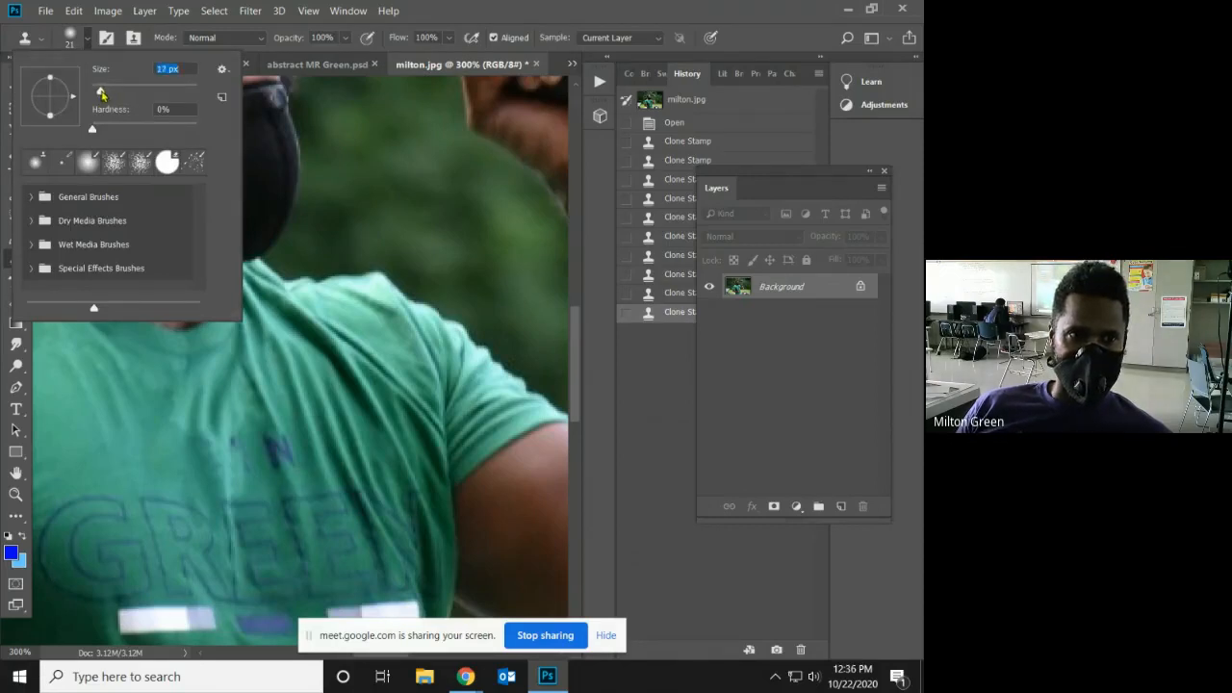
{"action": "left_click_drag", "start_coordinate": [98, 93], "coordinate": [95, 92]}
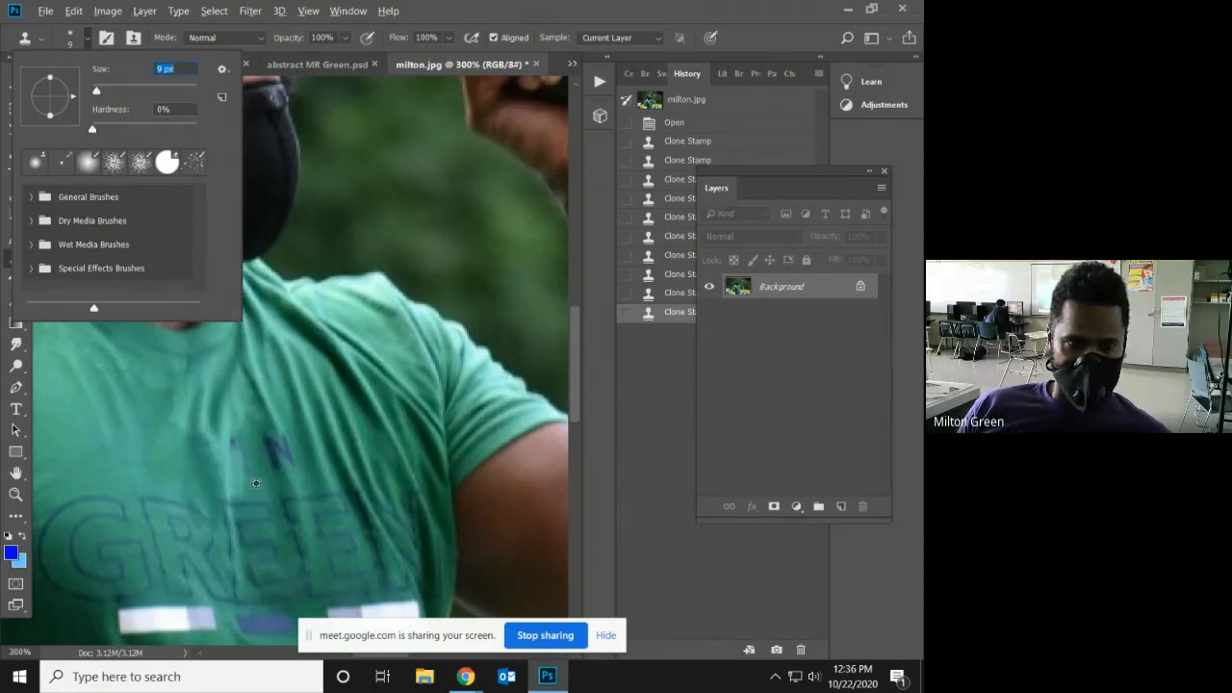
{"action": "left_click", "coordinate": [256, 483], "text": "alt"}
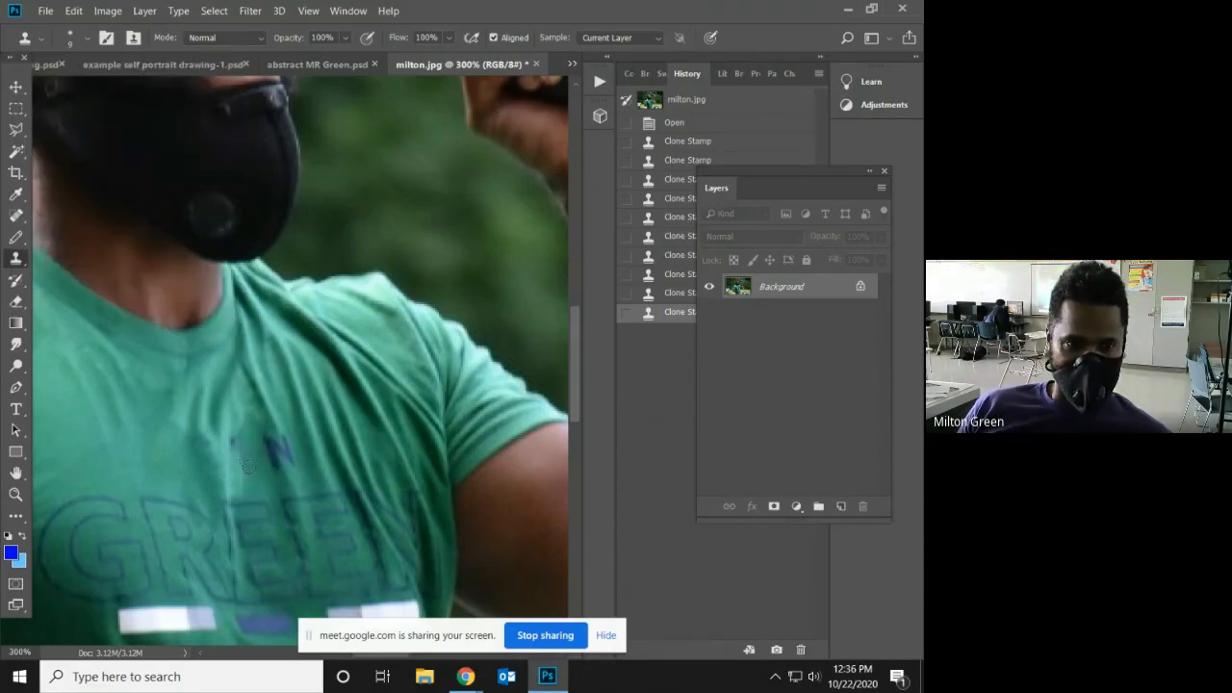
{"action": "left_click", "coordinate": [248, 467]}
{"action": "left_click", "coordinate": [241, 448]}
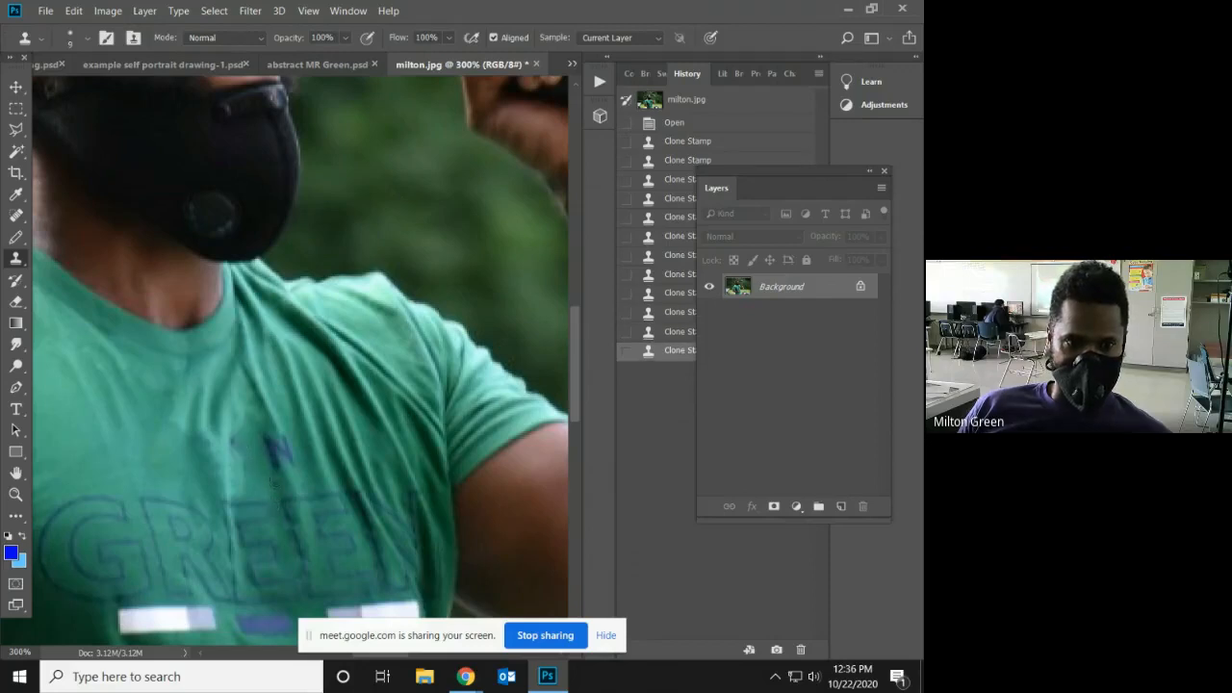
Clone green fabric over the left upright of the letter N in MEAN.
{"action": "left_click", "coordinate": [271, 452]}
{"action": "left_click", "coordinate": [271, 457]}
{"action": "left_click", "coordinate": [271, 451]}
{"action": "left_click", "coordinate": [270, 442]}
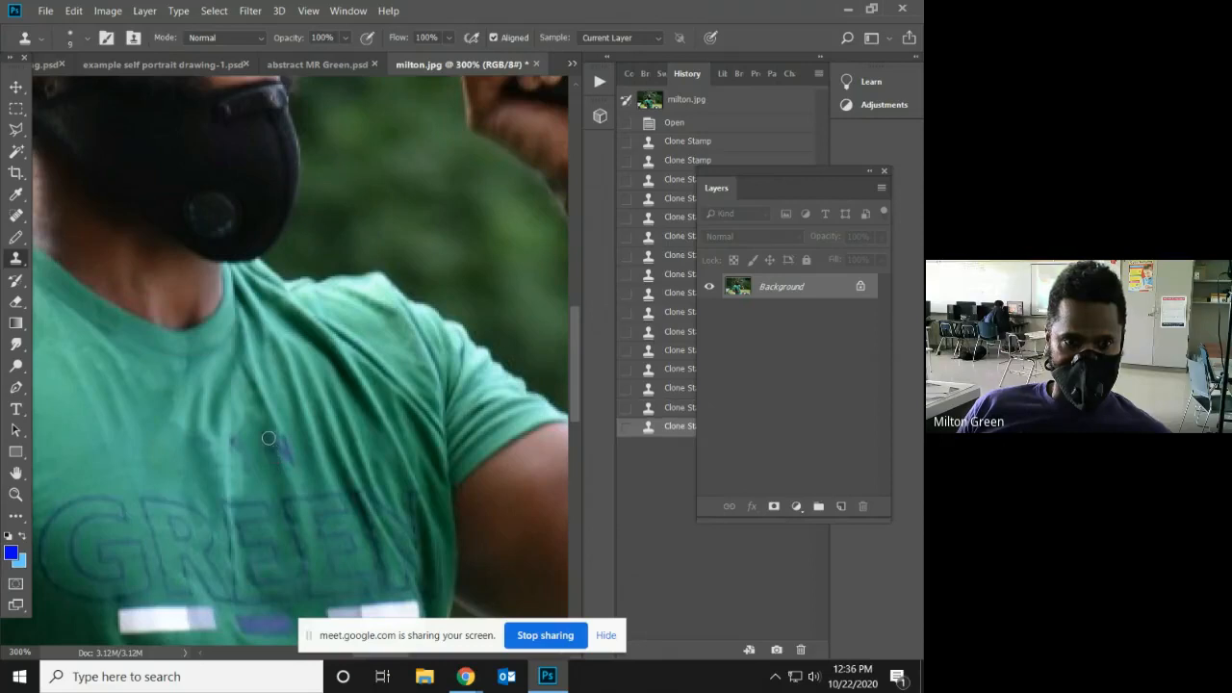
{"action": "left_click", "coordinate": [271, 448]}
{"action": "left_click", "coordinate": [269, 439]}
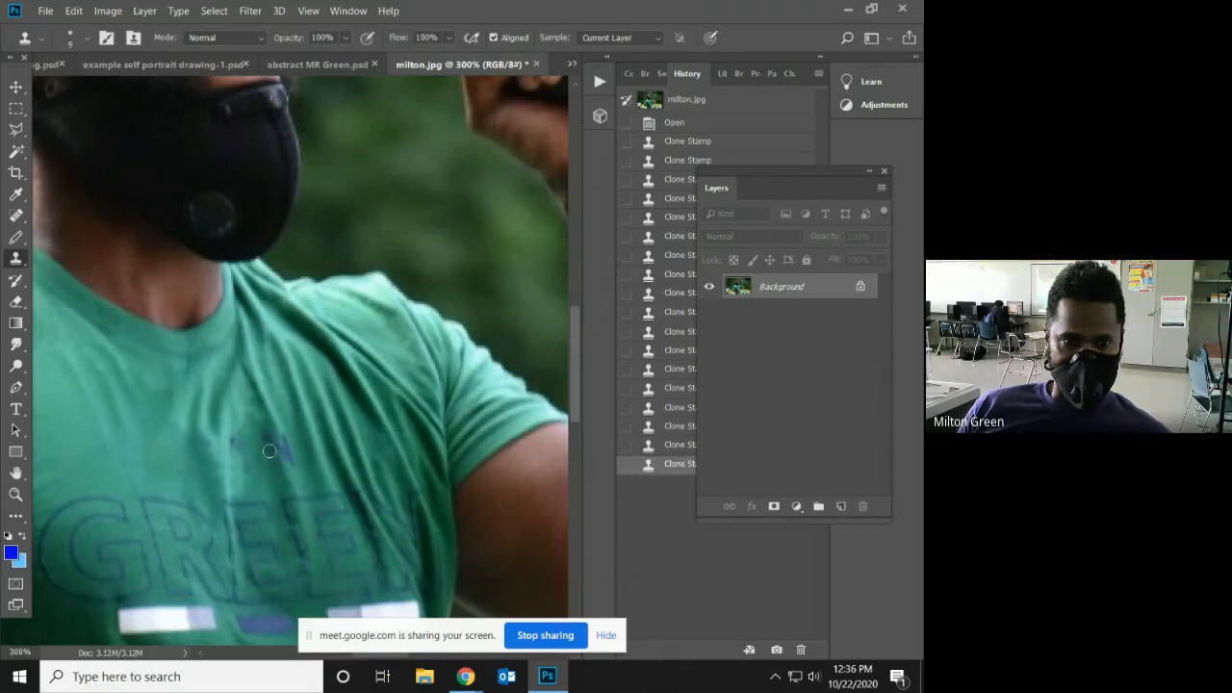
{"action": "left_click", "coordinate": [269, 447]}
{"action": "left_click", "coordinate": [267, 440]}
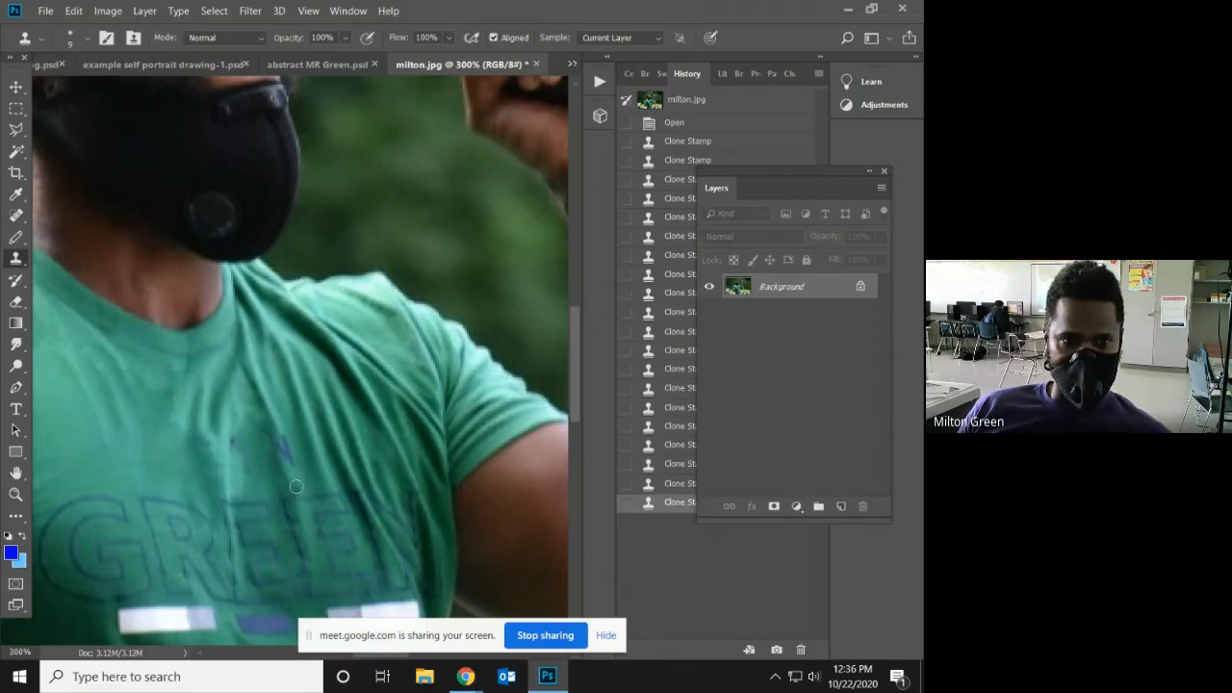
Remove the diagonal and right upright of the N in MEAN by cloning green fabric over them.
{"action": "left_click", "coordinate": [286, 452]}
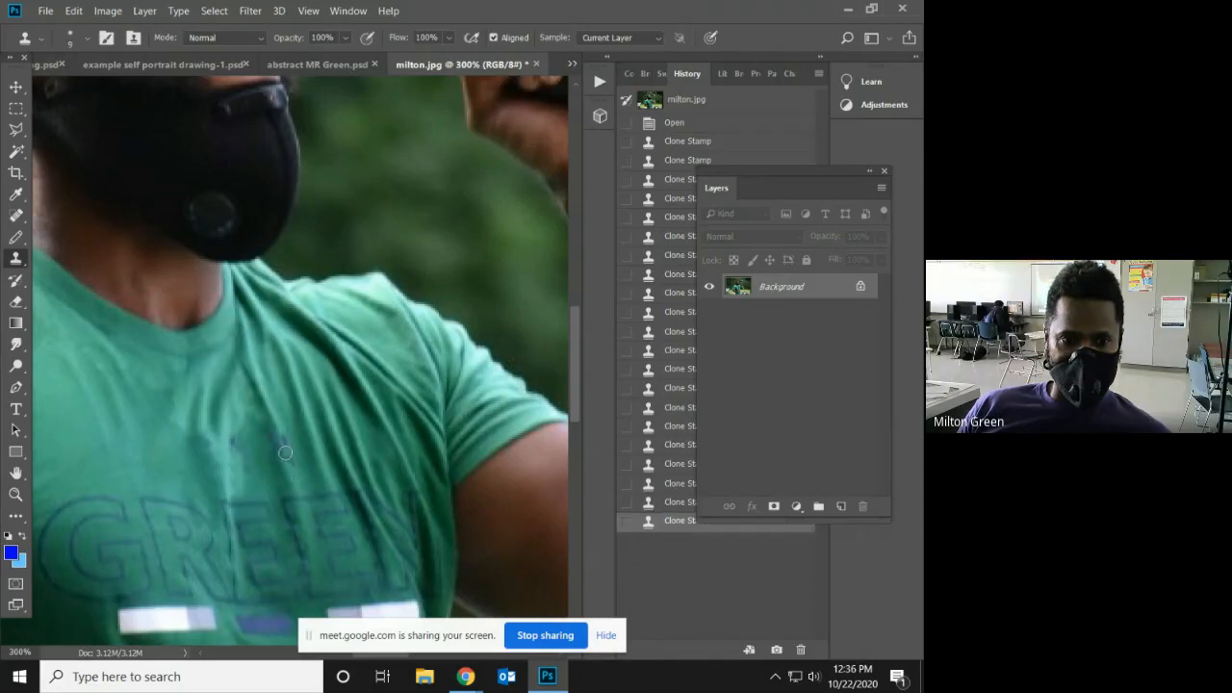
{"action": "left_click", "coordinate": [280, 447]}
{"action": "left_click", "coordinate": [279, 444]}
{"action": "left_click", "coordinate": [289, 468]}
{"action": "left_click", "coordinate": [283, 432]}
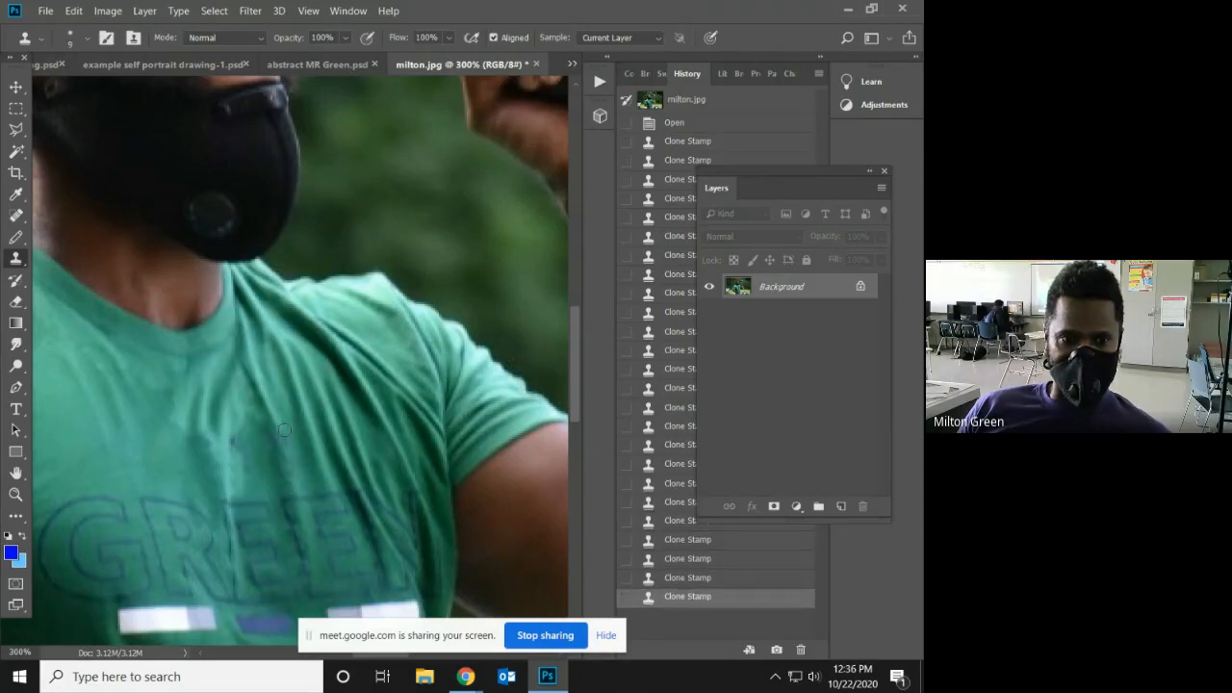
{"action": "left_click", "coordinate": [285, 431]}
{"action": "left_click", "coordinate": [284, 438]}
{"action": "left_click", "coordinate": [280, 438]}
{"action": "left_click", "coordinate": [279, 436]}
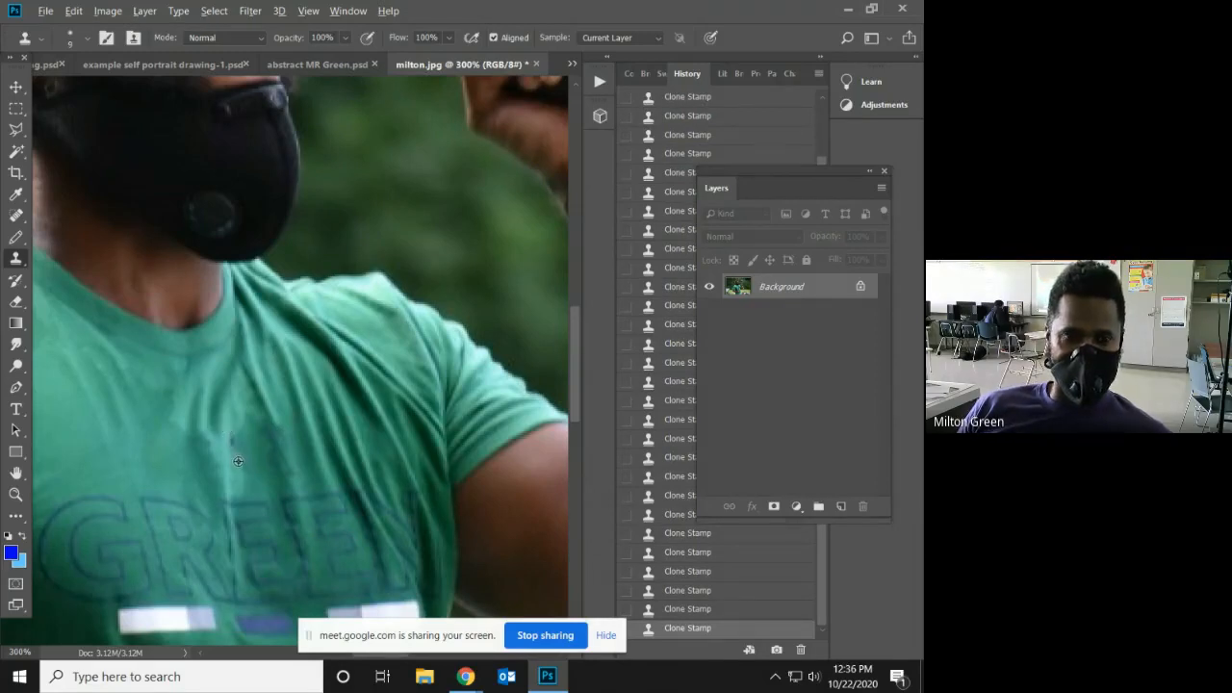
Resample nearby green fabric and clone it over the leftover dark marks of the A and N above GREEN.
{"action": "left_click", "coordinate": [238, 461], "text": "alt"}
{"action": "left_click", "coordinate": [235, 443]}
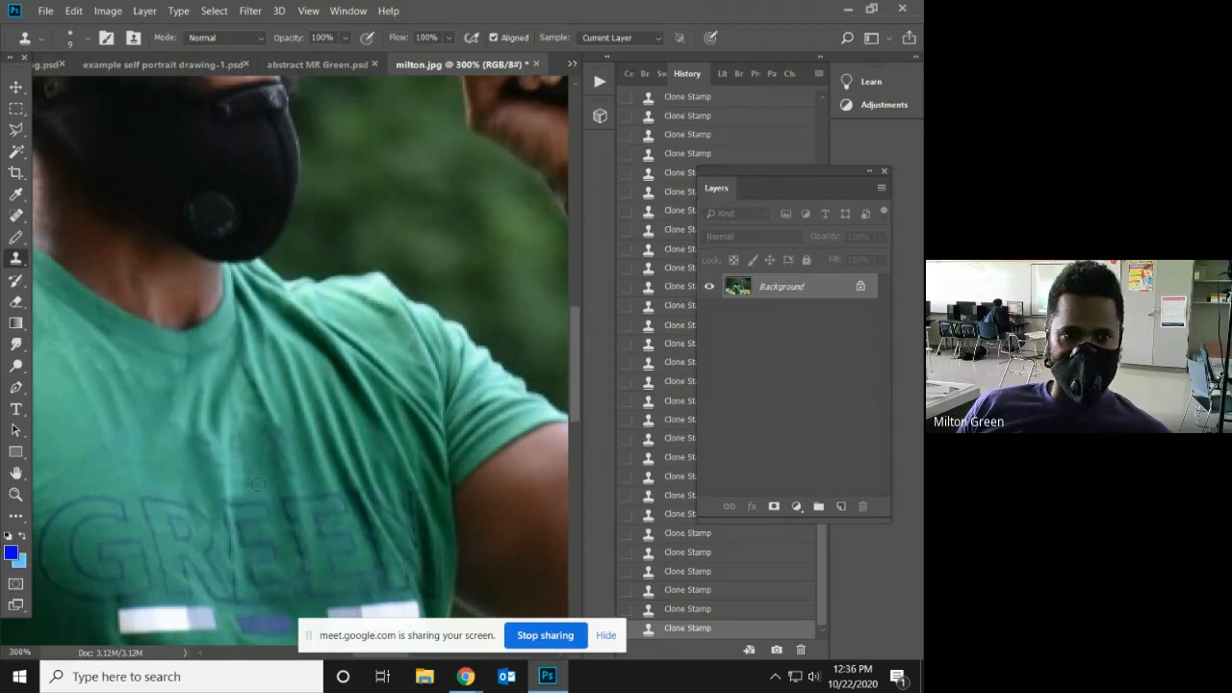
{"action": "left_click", "coordinate": [238, 456]}
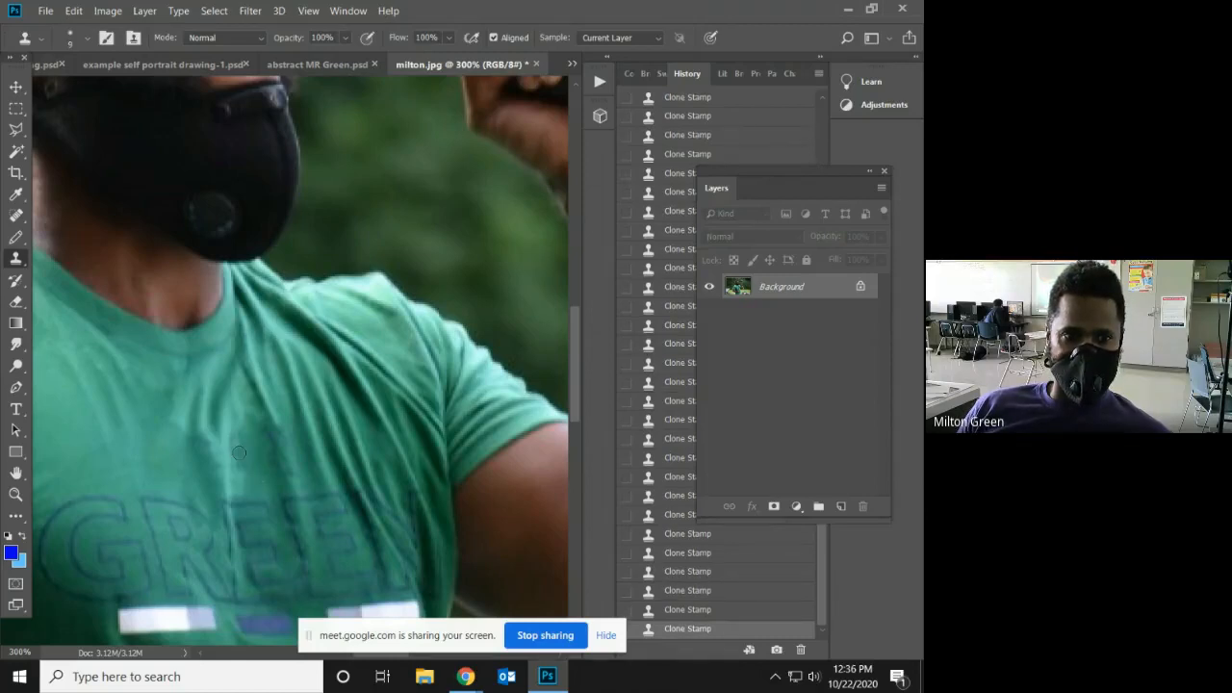
{"action": "left_click", "coordinate": [242, 451]}
{"action": "left_click", "coordinate": [242, 450]}
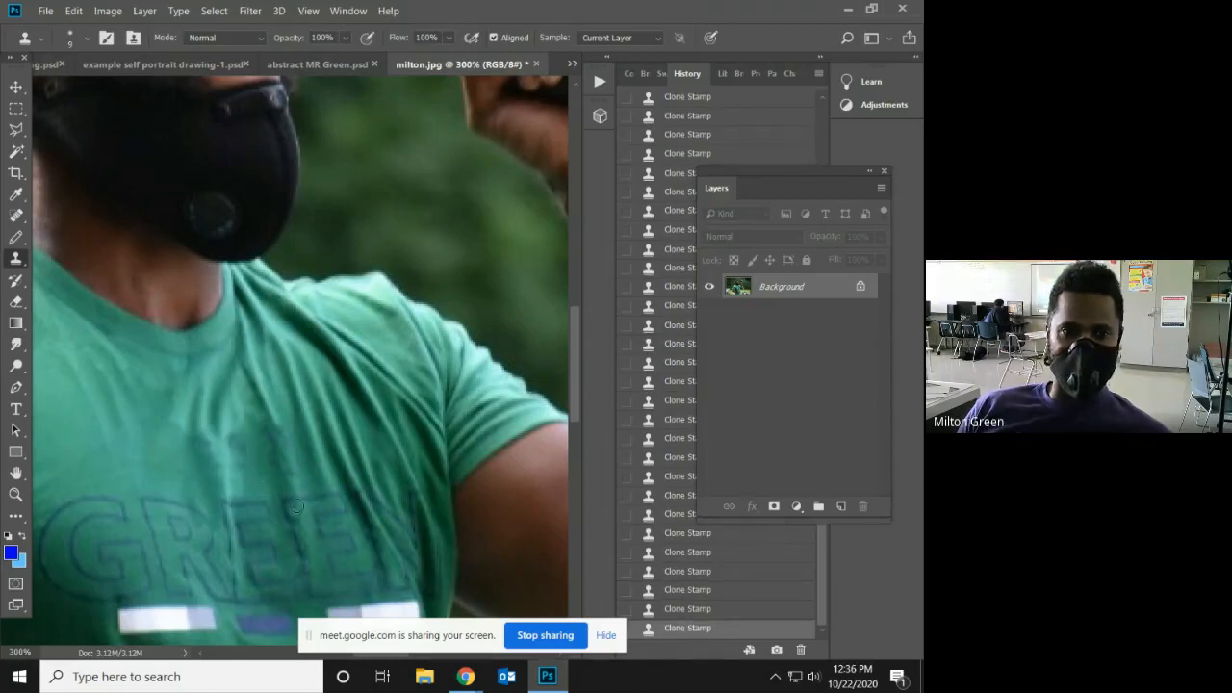
{"action": "left_click", "coordinate": [270, 446]}
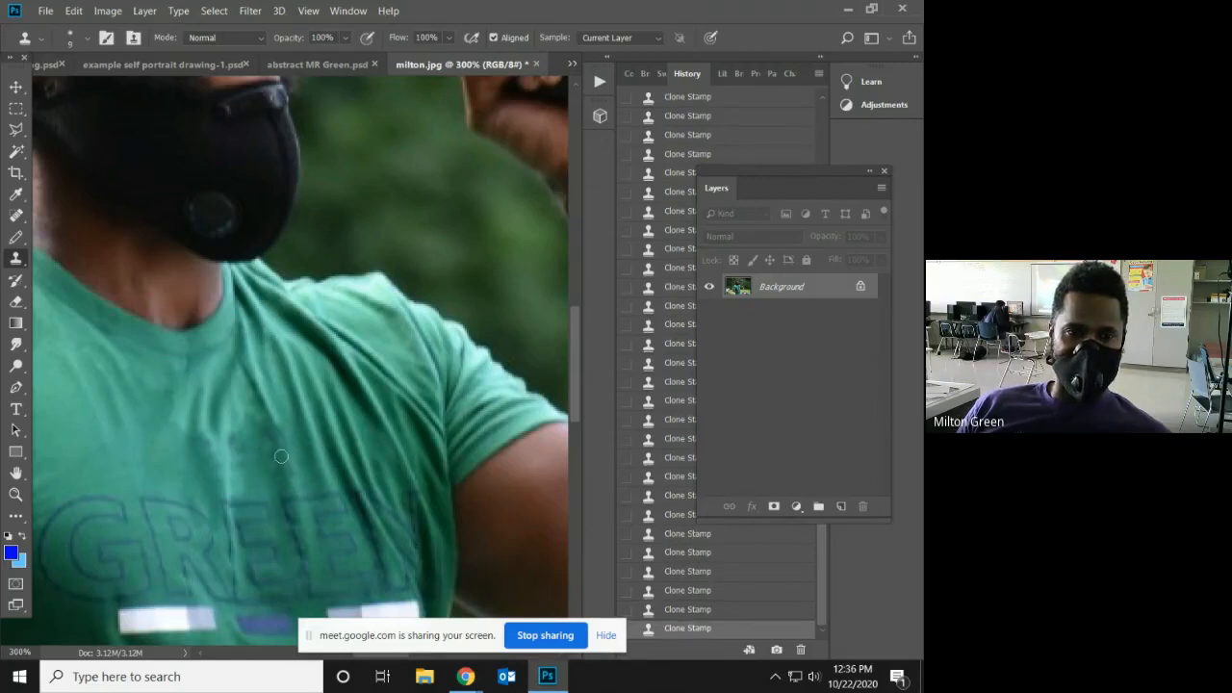
Retouch the lines on the man's forehead with the Clone Stamp, using short dabs of neighbouring skin.
{"action": "scroll", "coordinate": [289, 479], "scroll_direction": "up", "scroll_amount": 1}
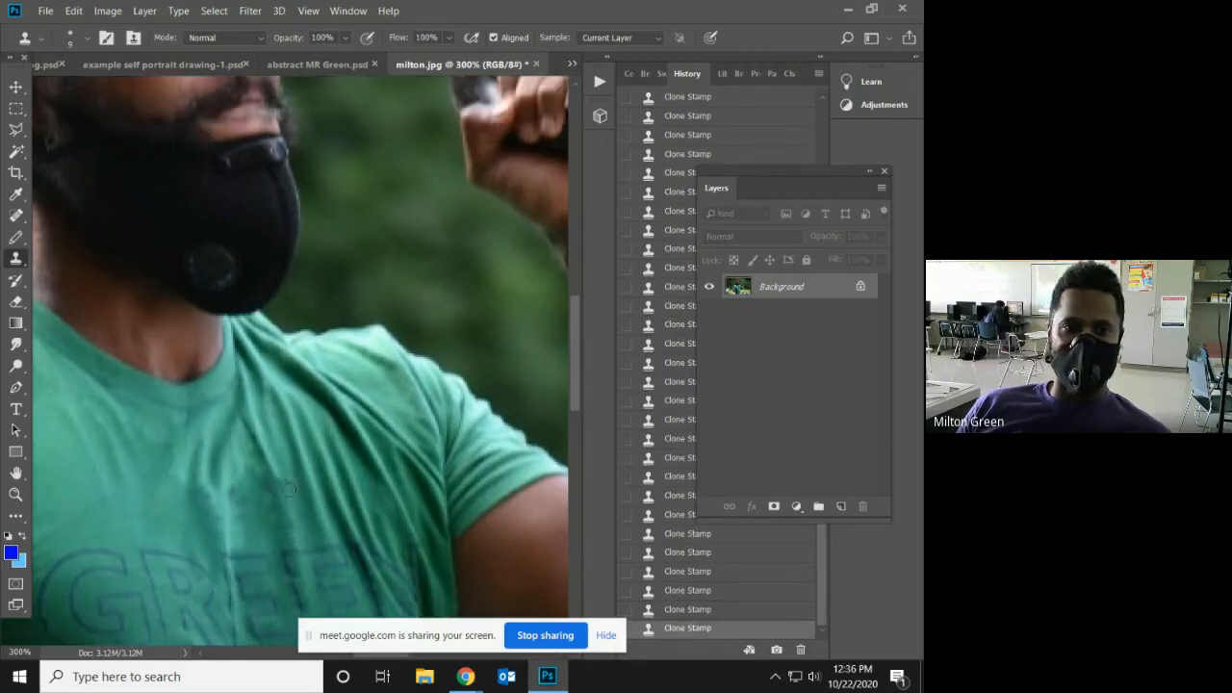
{"action": "scroll", "coordinate": [288, 489], "scroll_direction": "up", "scroll_amount": 5}
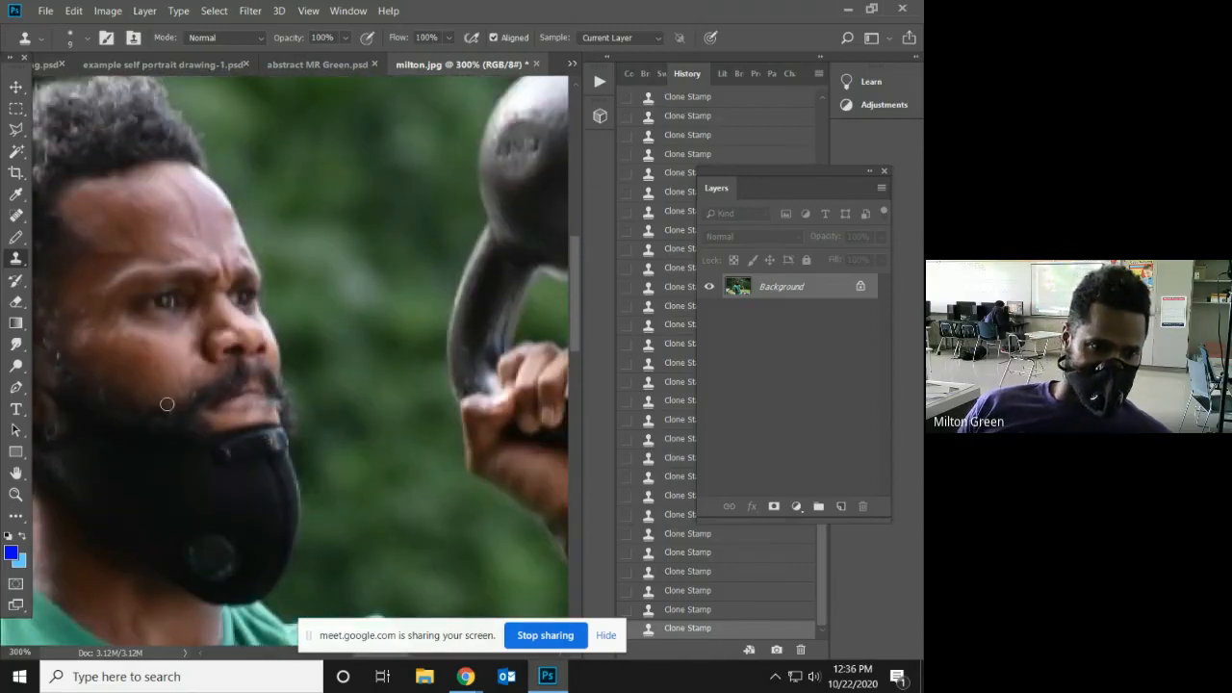
{"action": "left_click", "coordinate": [210, 226]}
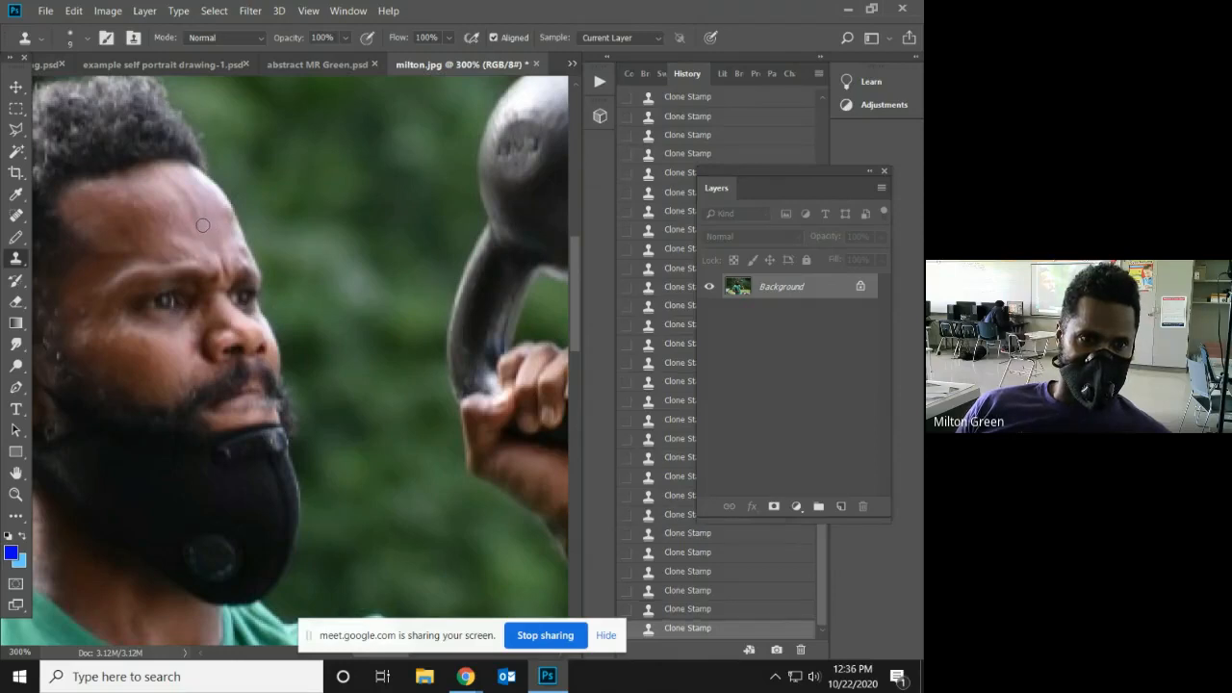
{"action": "left_click", "coordinate": [202, 213]}
{"action": "left_click", "coordinate": [191, 202]}
{"action": "left_click", "coordinate": [189, 196]}
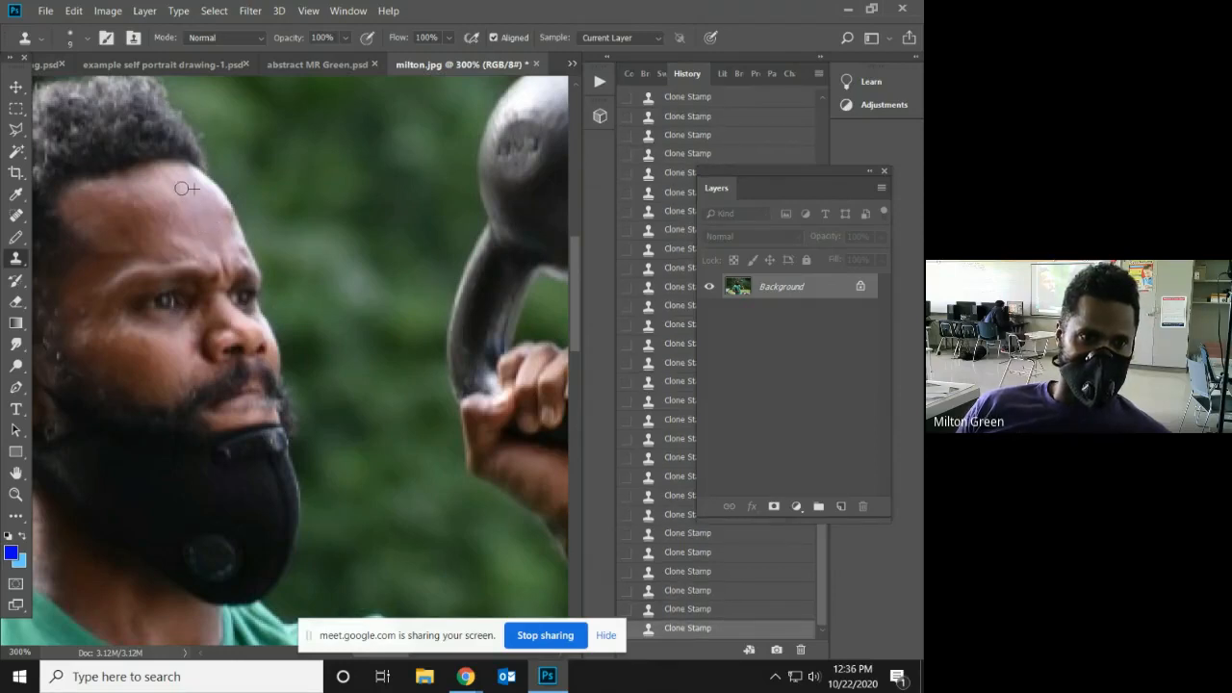
{"action": "left_click", "coordinate": [182, 189]}
{"action": "left_click", "coordinate": [169, 185]}
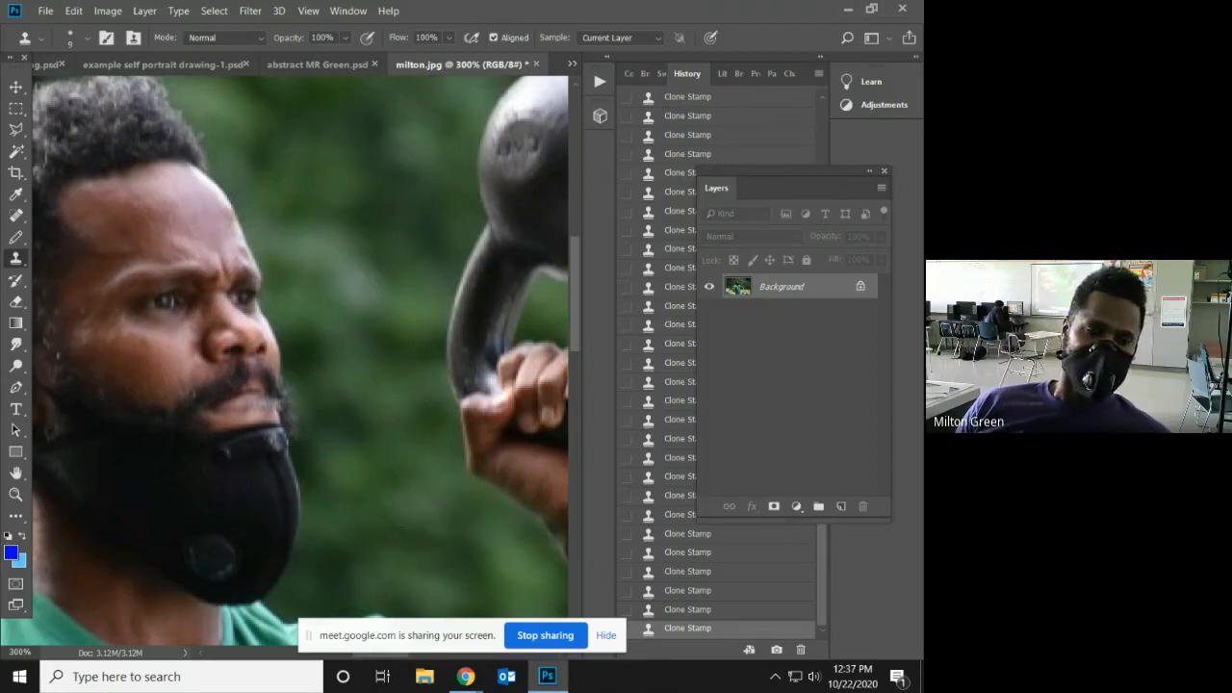
Examine the retouched shirt and the whole photo at 66.7% magnification.
{"action": "scroll", "coordinate": [405, 527], "scroll_direction": "down", "scroll_amount": 5}
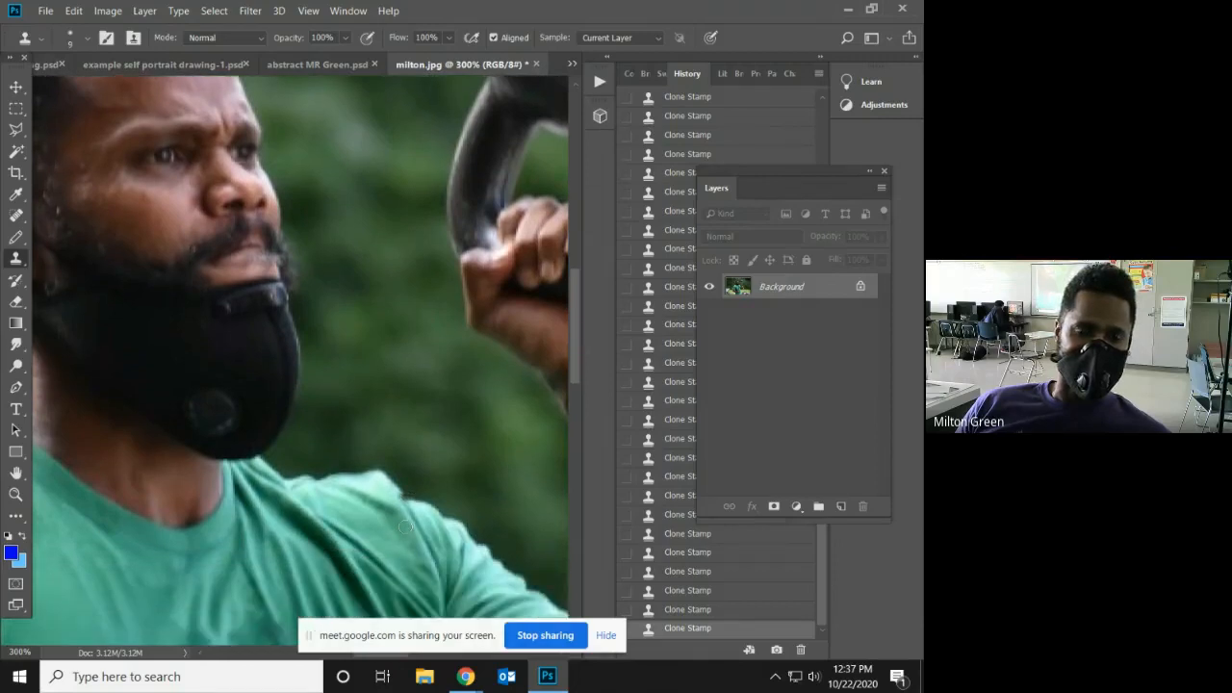
{"action": "scroll", "coordinate": [405, 527], "scroll_direction": "down", "scroll_amount": 6}
{"action": "left_click", "coordinate": [15, 494]}
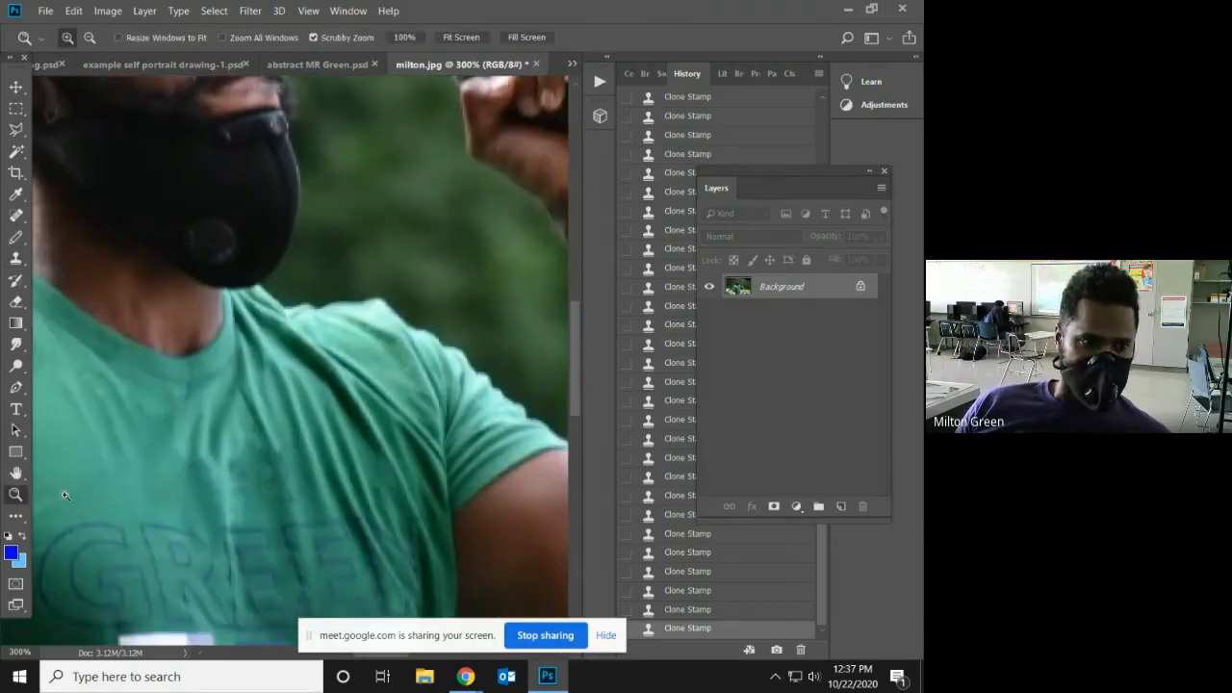
{"action": "key", "text": "alt"}
{"action": "left_click", "coordinate": [249, 436], "text": "alt"}
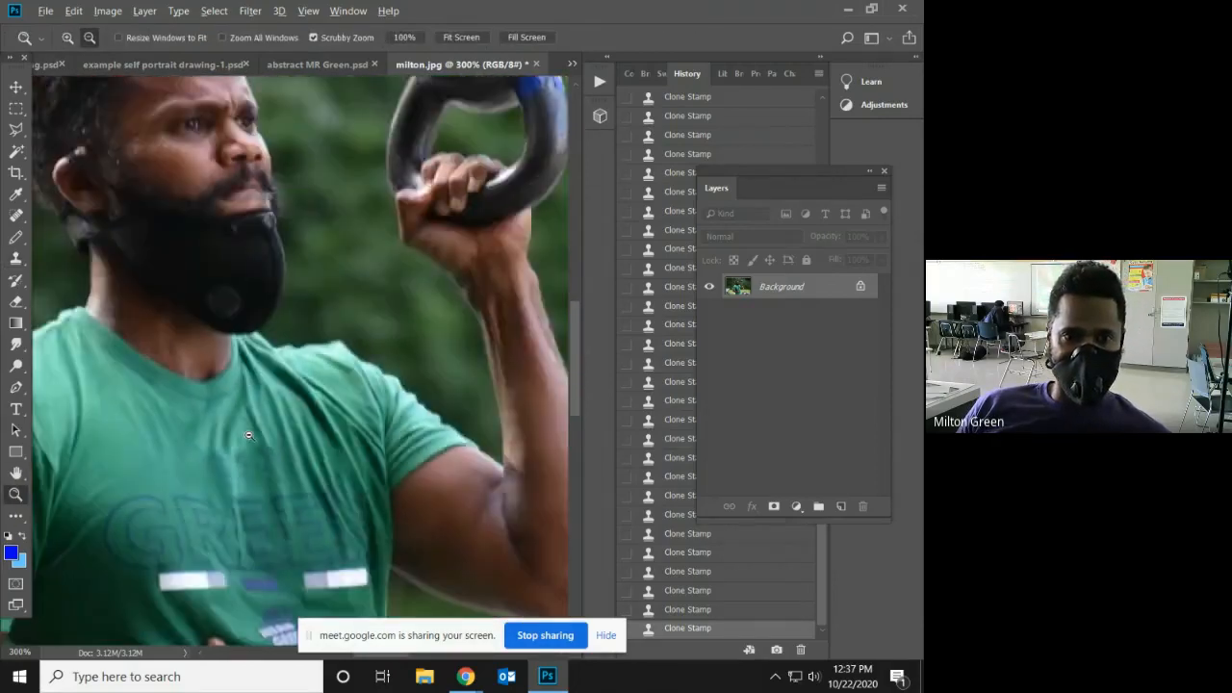
{"action": "left_click", "coordinate": [231, 436], "text": "alt"}
{"action": "left_click", "coordinate": [222, 436], "text": "alt"}
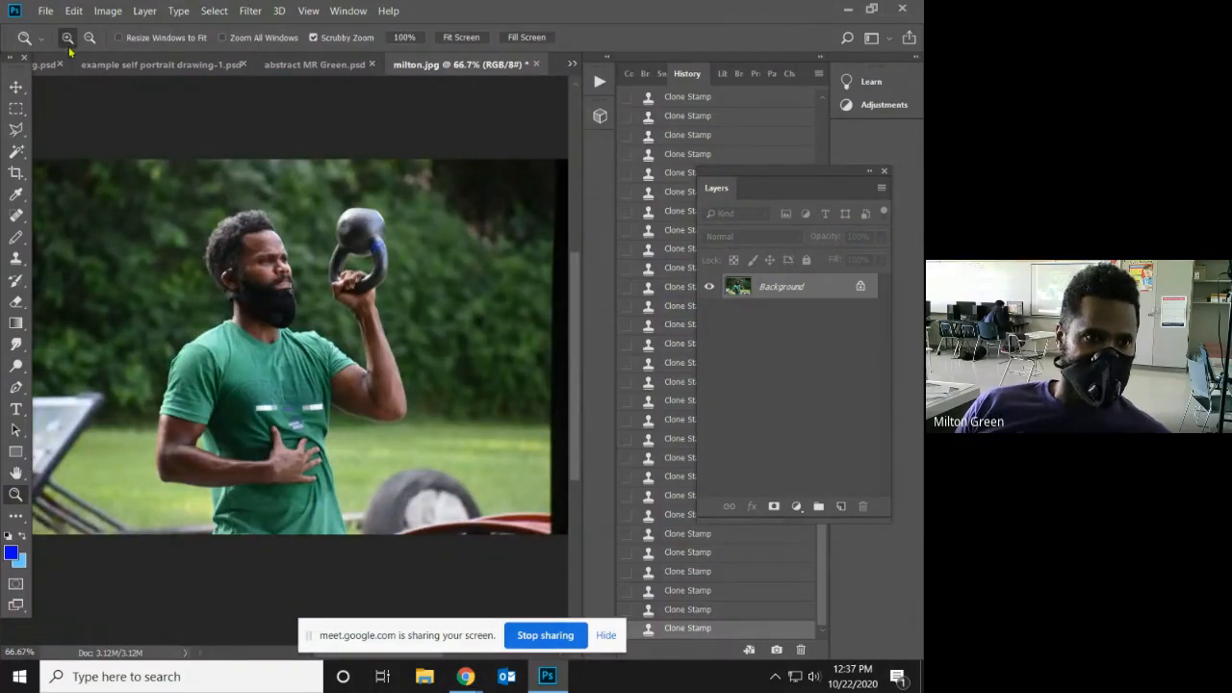
Set the Clone Stamp brush to 259 px, sample the green foliage beside the raised arm, and clone it over the dark area in the background's upper-right corner.
{"action": "left_click", "coordinate": [16, 259]}
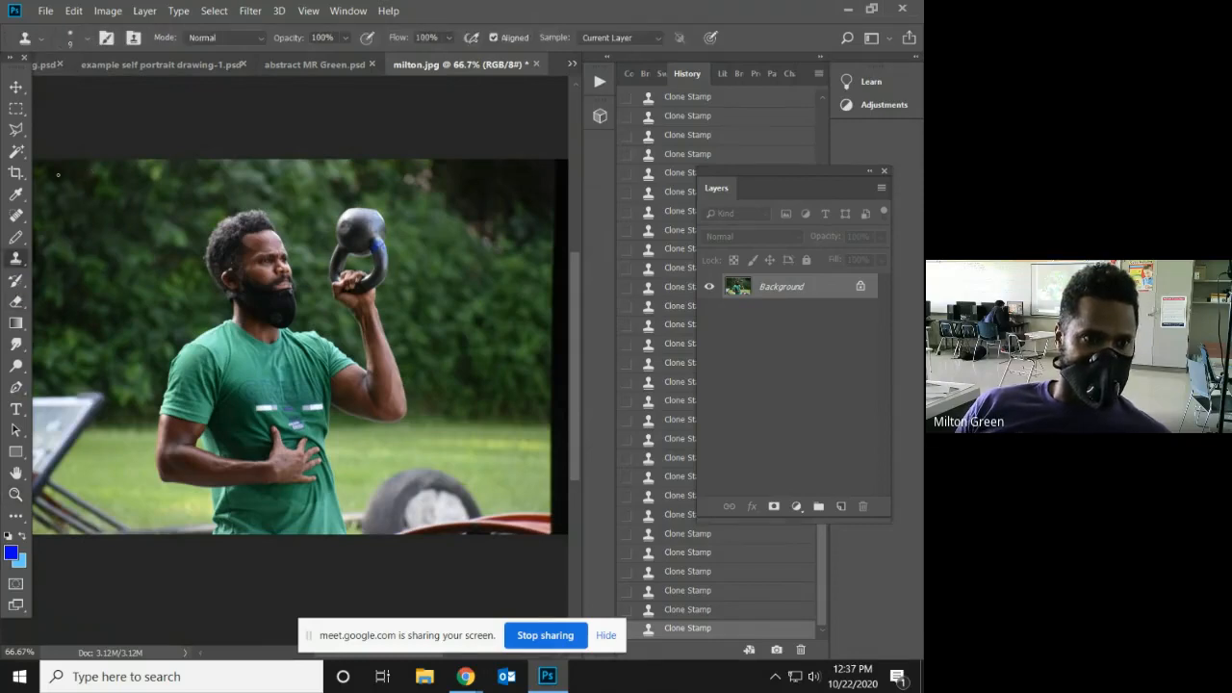
{"action": "left_click", "coordinate": [86, 41]}
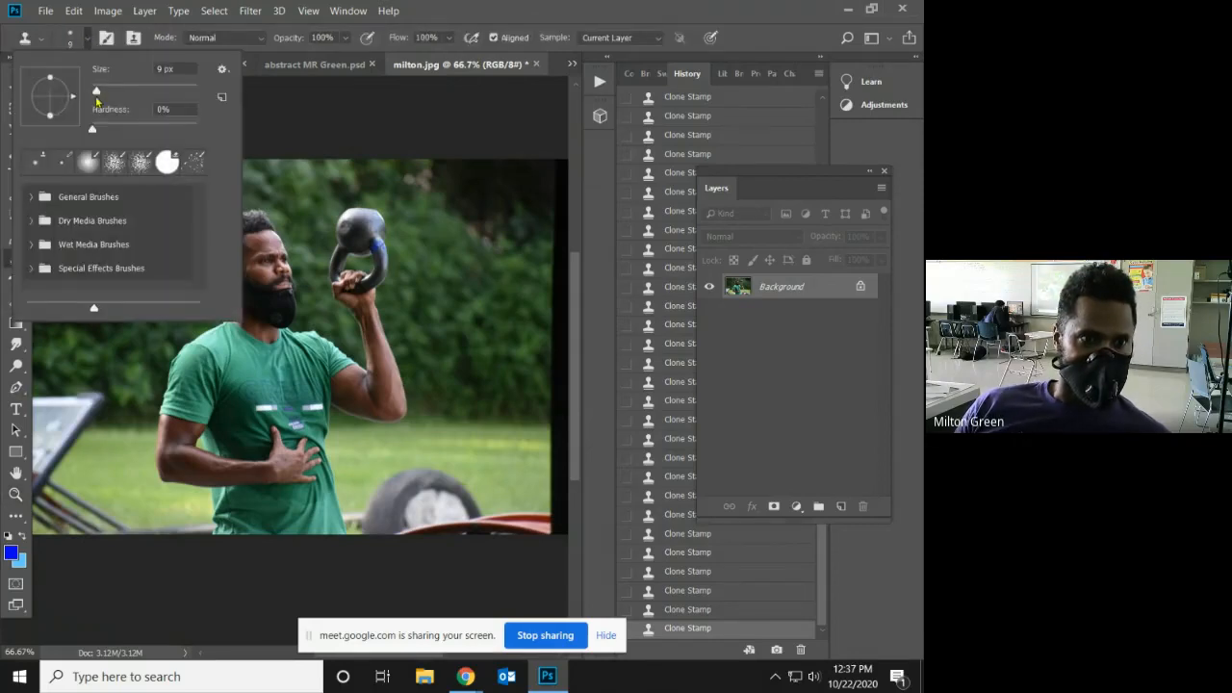
{"action": "left_click_drag", "start_coordinate": [96, 98], "coordinate": [115, 96]}
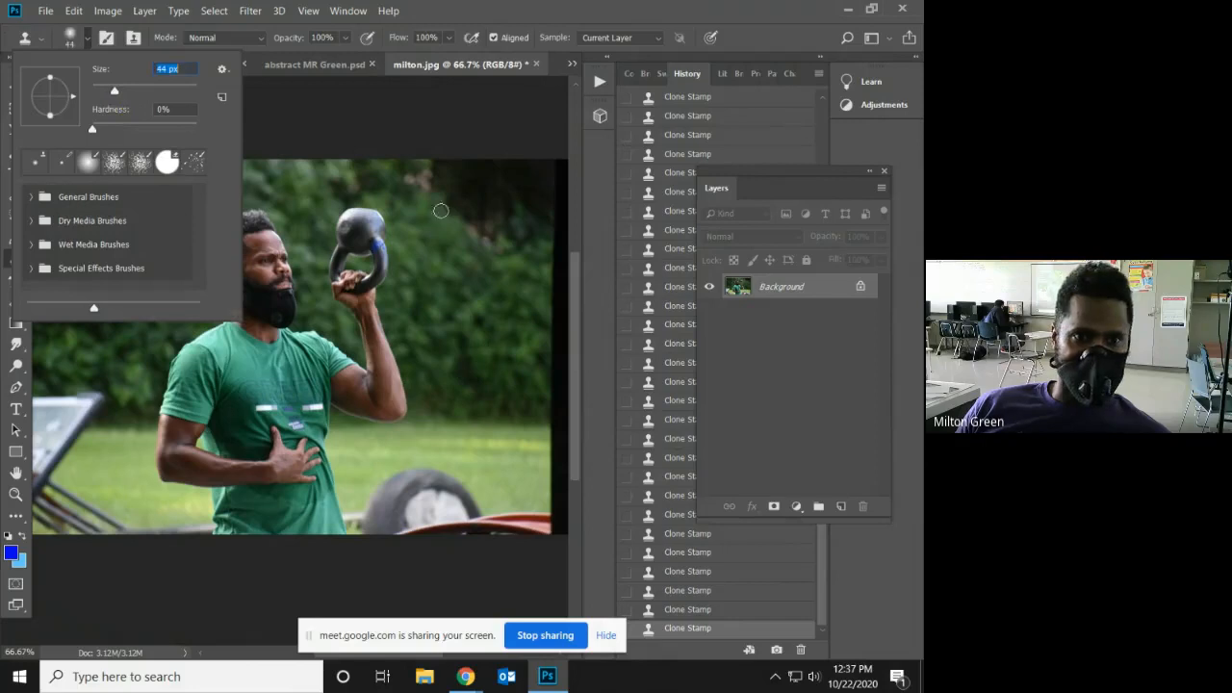
{"action": "left_click", "coordinate": [143, 92]}
{"action": "left_click_drag", "start_coordinate": [142, 92], "coordinate": [173, 90]}
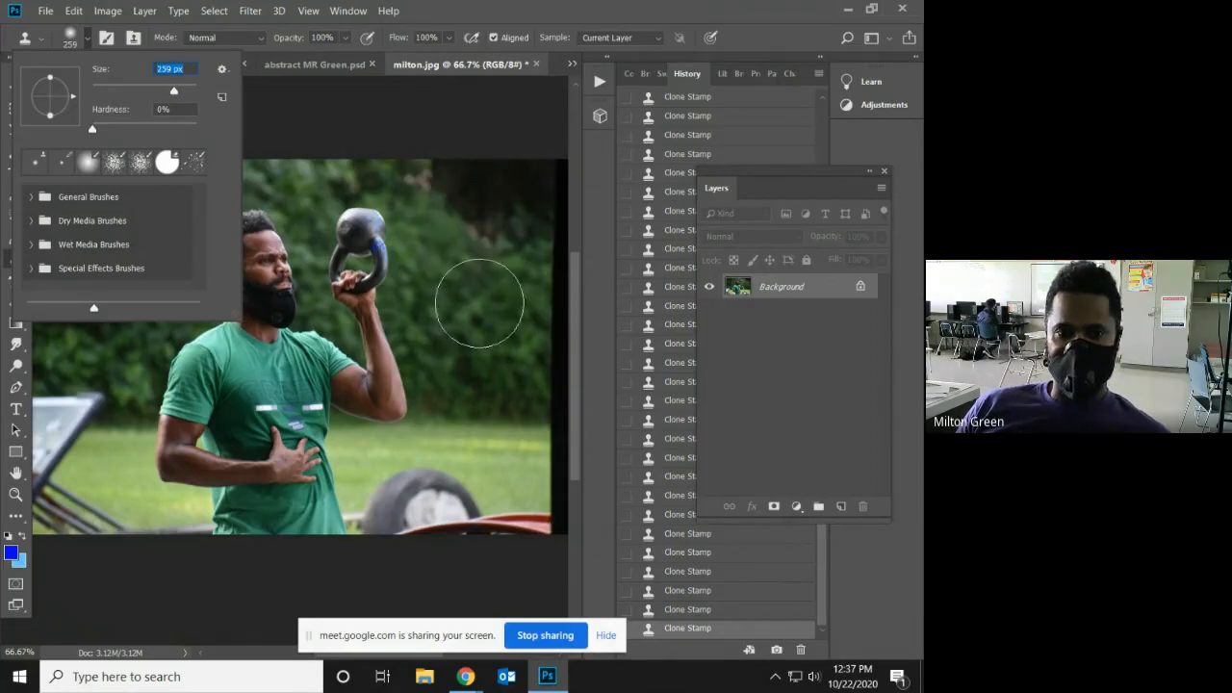
{"action": "left_click", "coordinate": [481, 309], "text": "alt"}
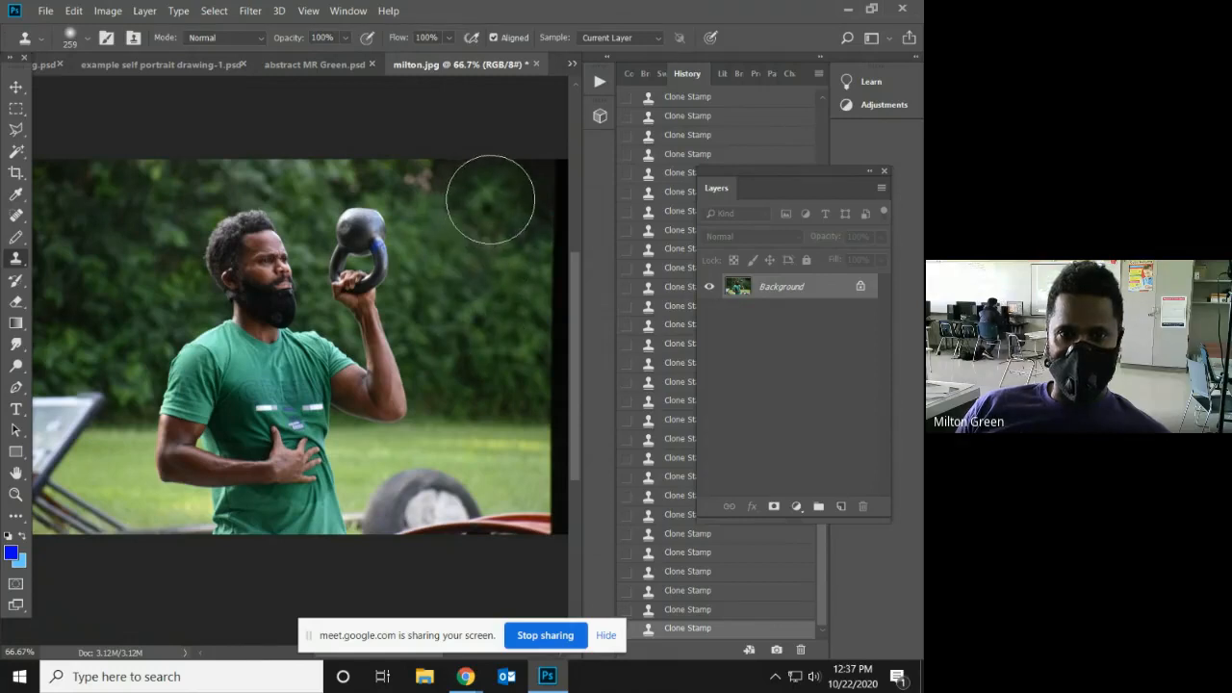
{"action": "mouse_move", "coordinate": [490, 200]}
{"action": "left_mouse_down"}
{"action": "mouse_move", "coordinate": [453, 191]}
{"action": "mouse_move", "coordinate": [533, 190]}
{"action": "left_mouse_up"}
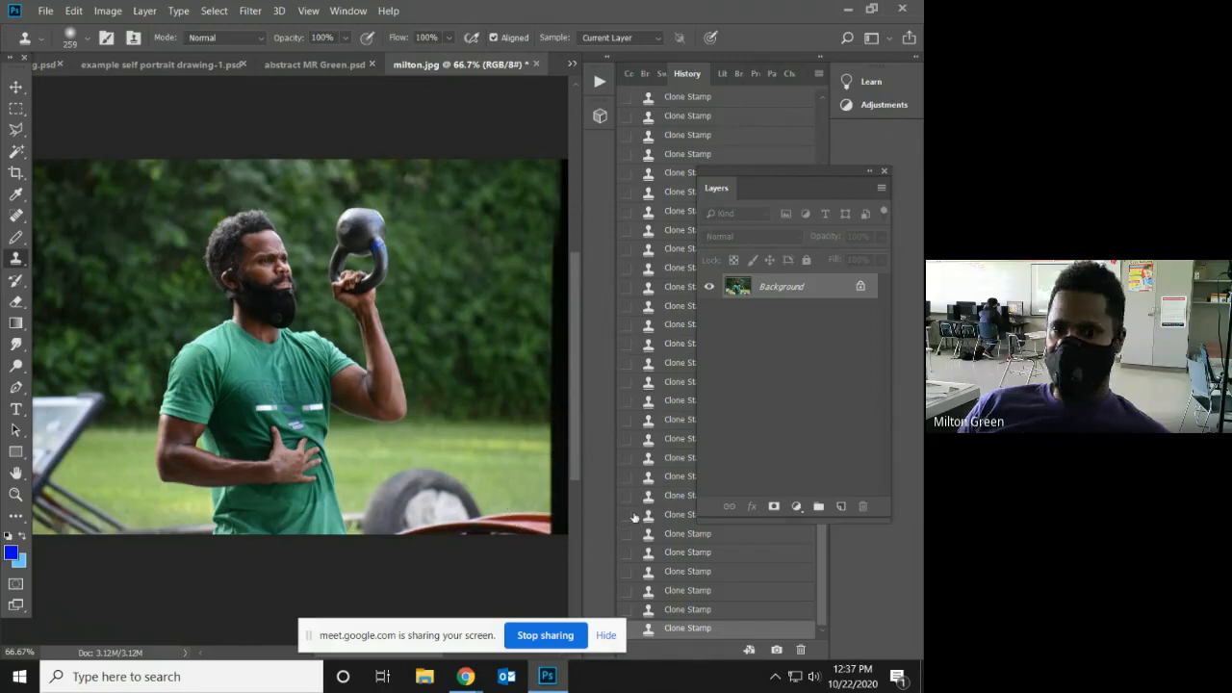